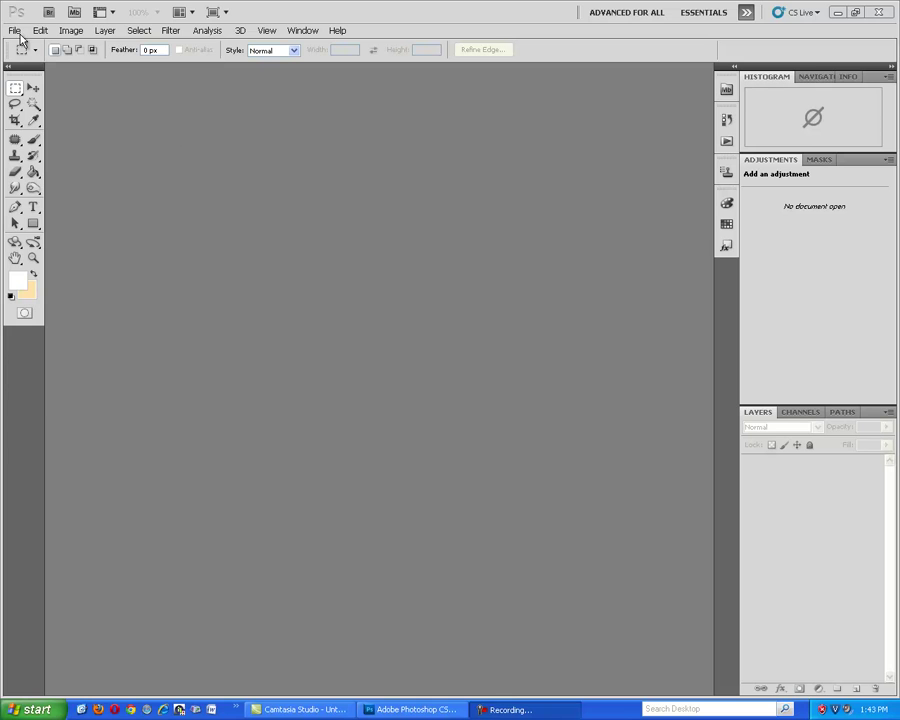
Open the recently used raw portrait IMG_7521.CR2
click(17, 33)
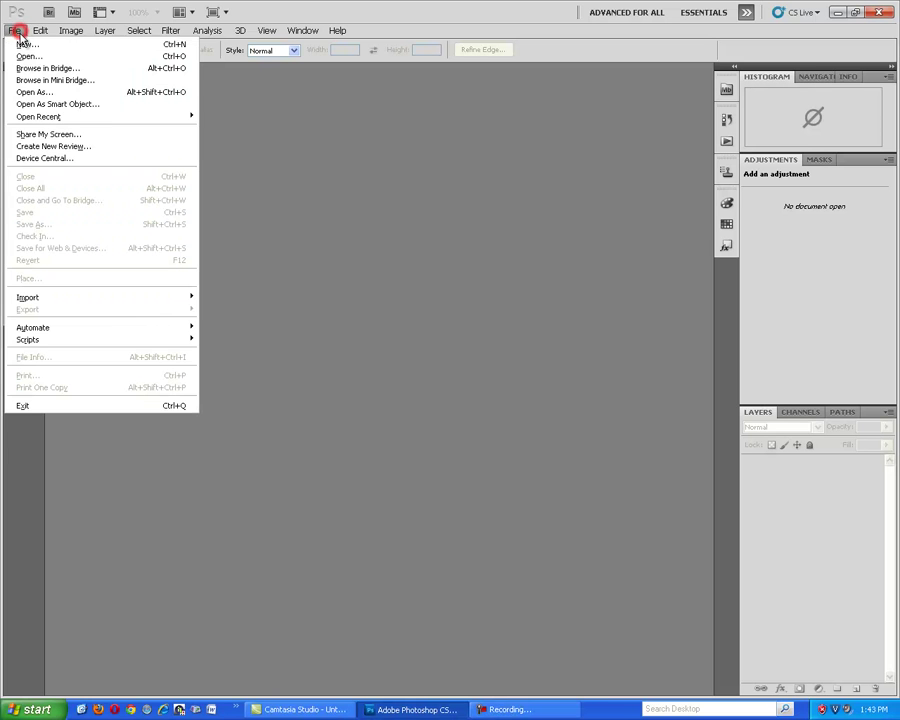
click(76, 117)
click(256, 117)
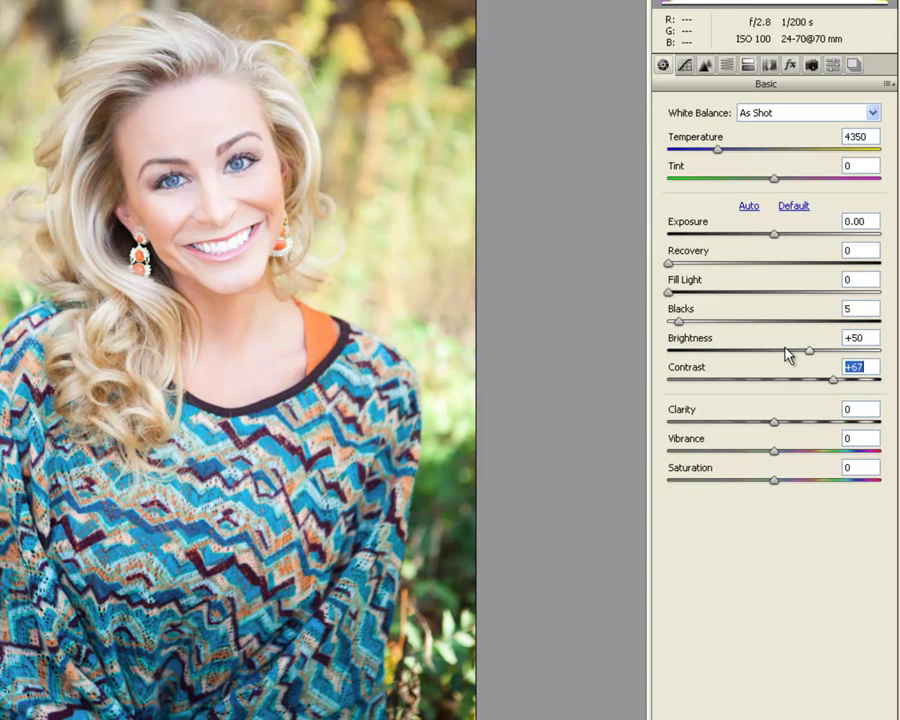
Set the photo's Brightness to +28 and warm its white balance by raising the Temperature
drag(780, 357, 798, 360)
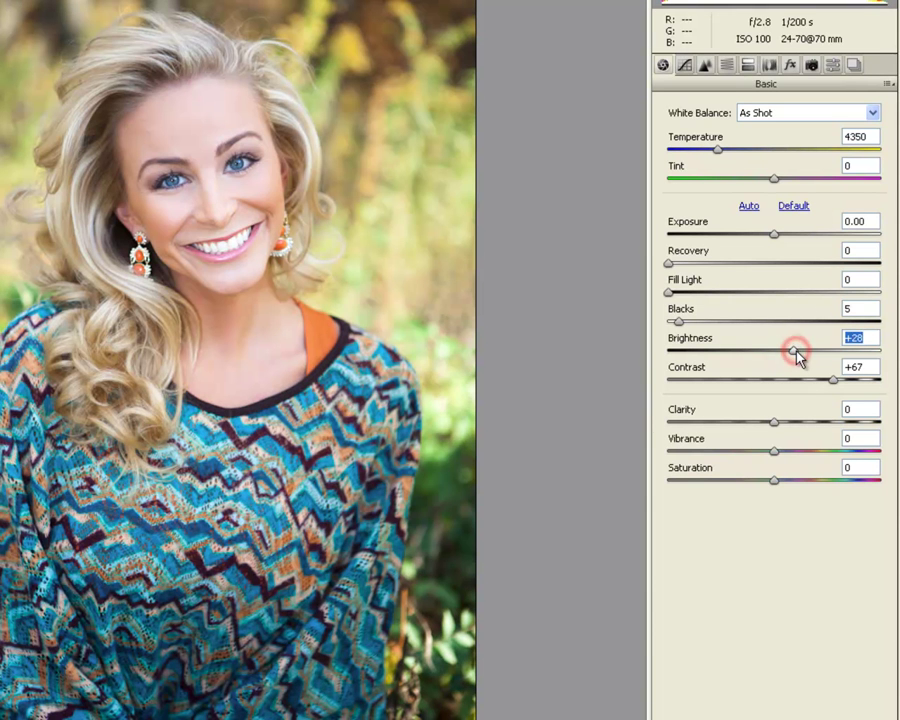
drag(713, 148, 729, 155)
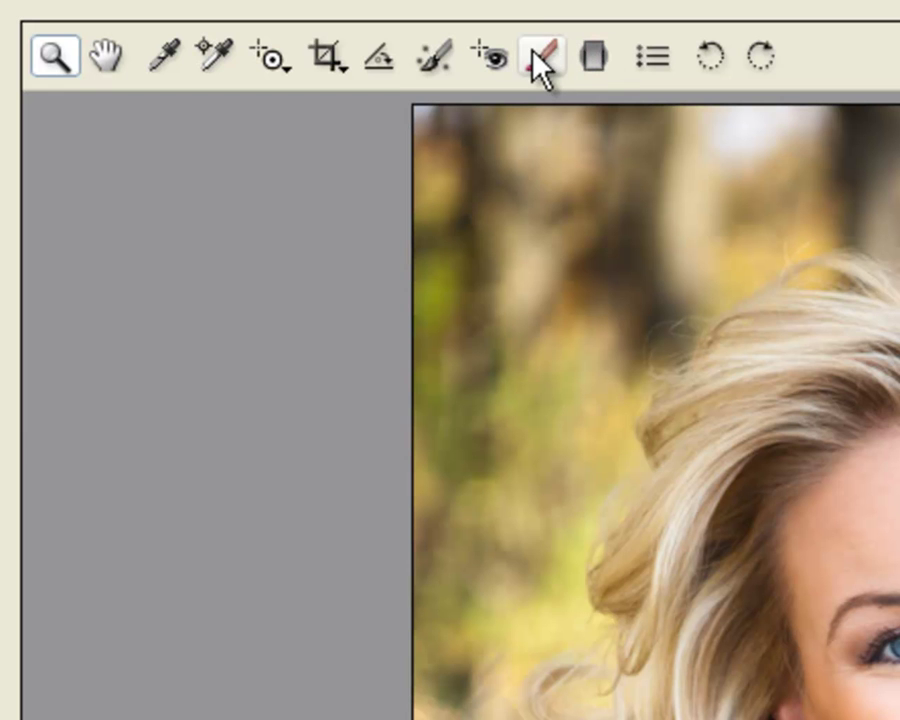
Start an Adjustment Brush with size 13 and Exposure -0.50
click(534, 56)
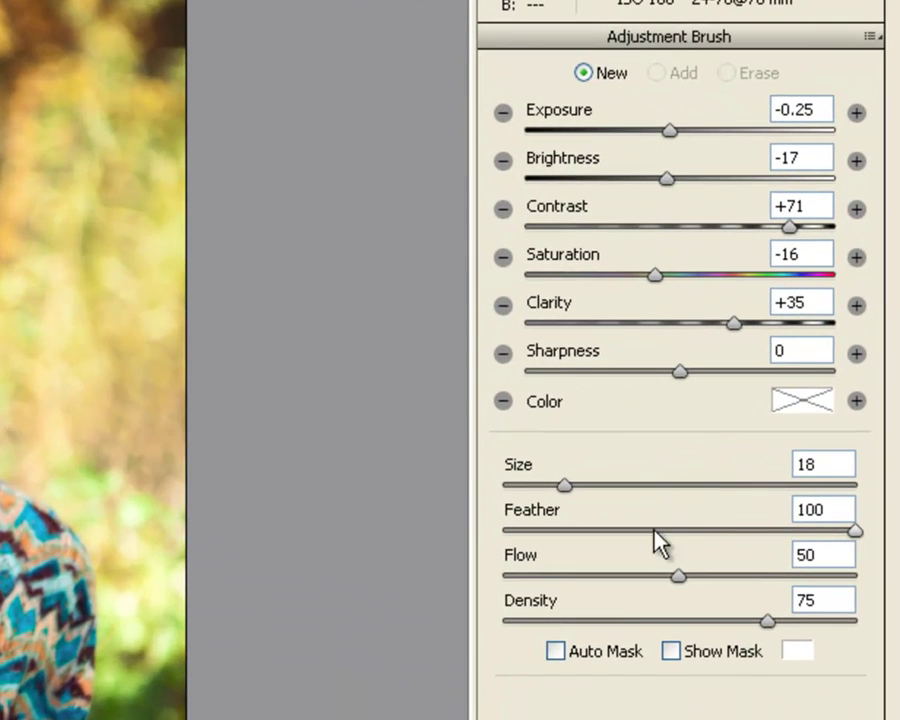
drag(565, 485, 595, 487)
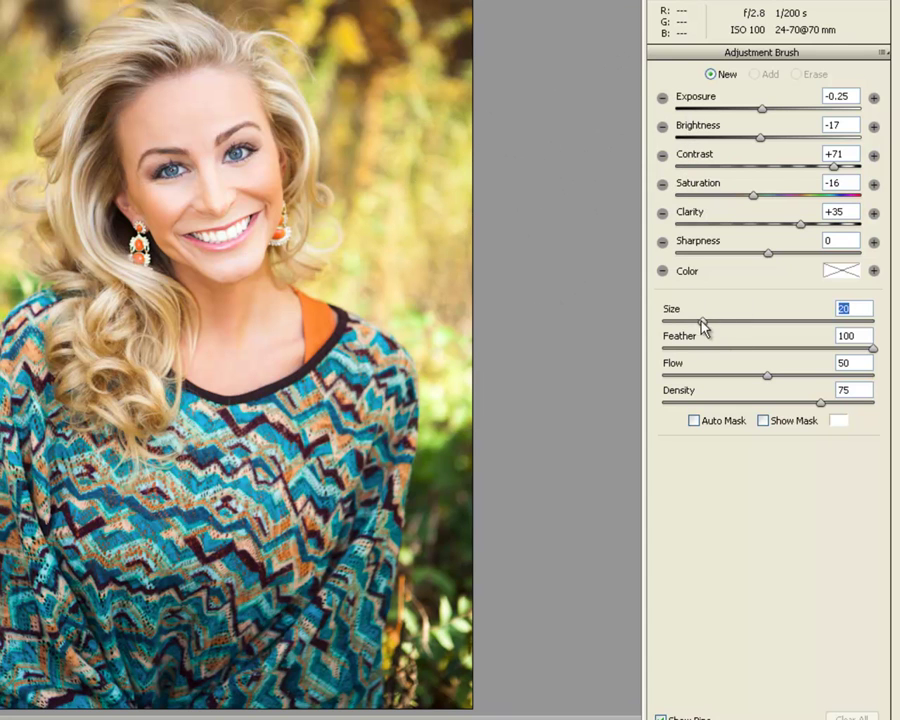
drag(695, 324, 683, 322)
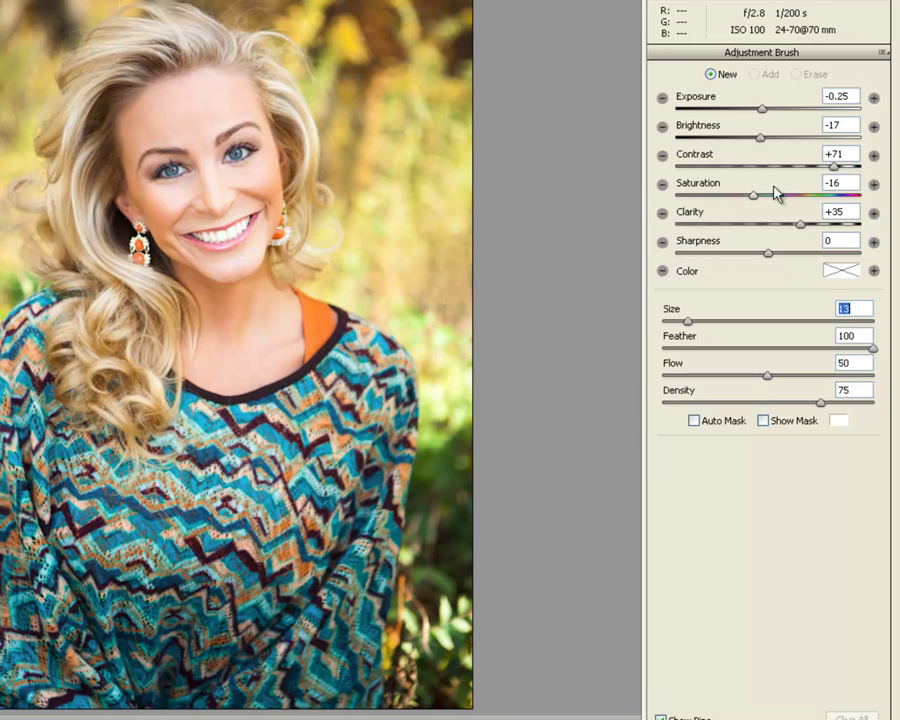
drag(762, 104, 756, 112)
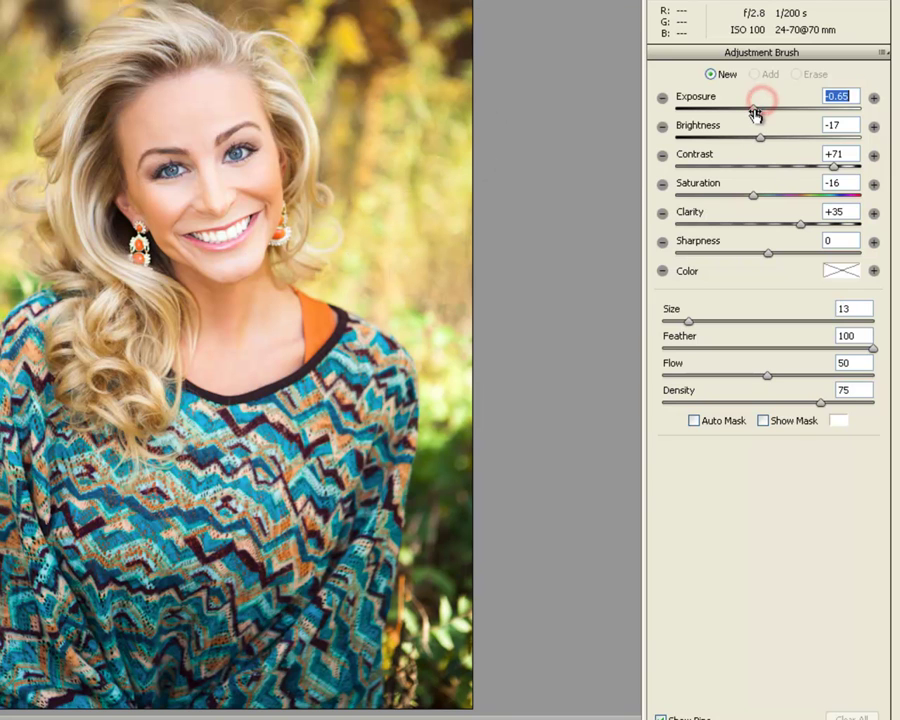
Paint the adjustment over the blurred background around the woman and set its Exposure to -0.25
mouse_move(394, 179)
mouse_down()
mouse_move(400, 252)
mouse_move(431, 300)
mouse_move(395, 278)
mouse_move(387, 185)
mouse_move(413, 119)
mouse_move(476, 385)
mouse_up()
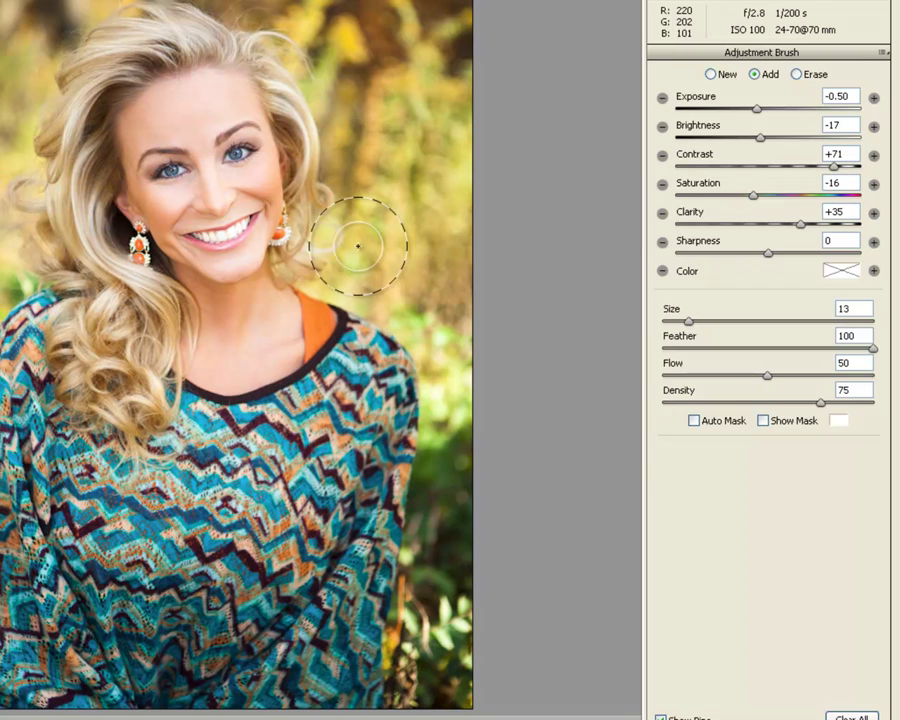
mouse_move(760, 112)
mouse_down()
mouse_move(780, 116)
mouse_move(751, 114)
mouse_move(762, 110)
mouse_up()
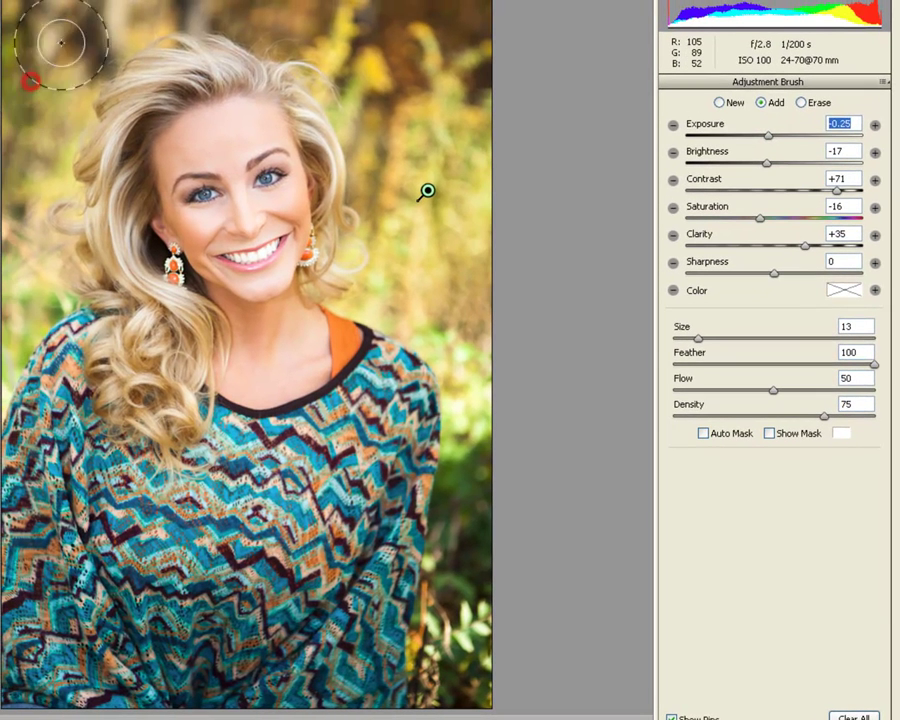
mouse_move(73, 24)
mouse_down()
mouse_move(30, 122)
mouse_move(32, 191)
mouse_move(6, 317)
mouse_up()
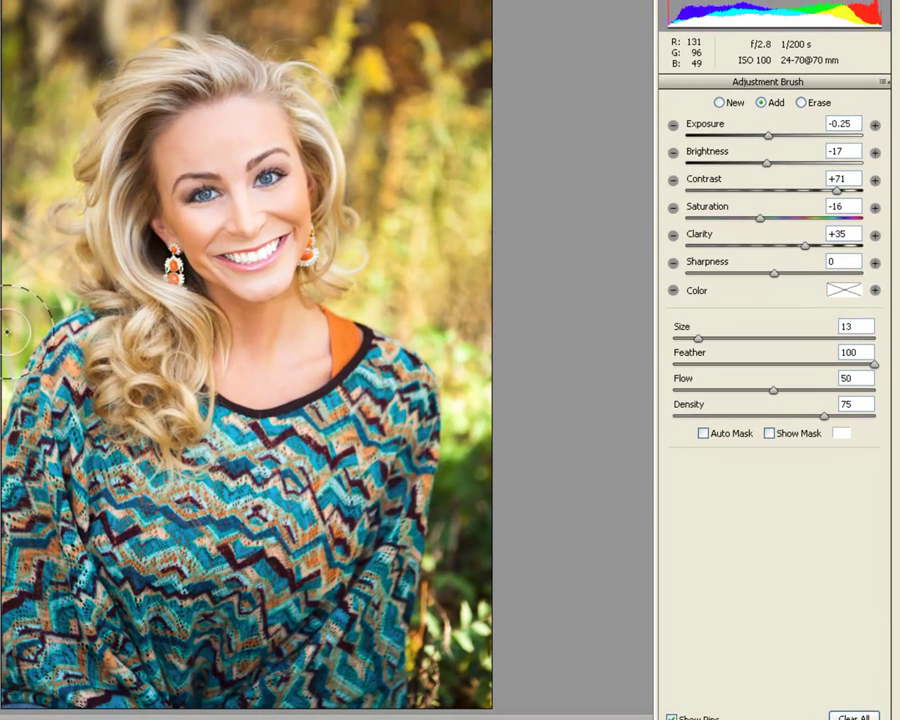
drag(170, 0, 238, 0)
mouse_move(311, 60)
mouse_down()
mouse_move(367, 155)
mouse_move(395, 259)
mouse_move(448, 290)
mouse_move(495, 252)
mouse_move(486, 81)
mouse_move(470, 45)
mouse_move(423, 107)
mouse_move(473, 280)
mouse_move(408, 111)
mouse_move(338, 27)
mouse_move(439, 139)
mouse_move(486, 45)
mouse_up()
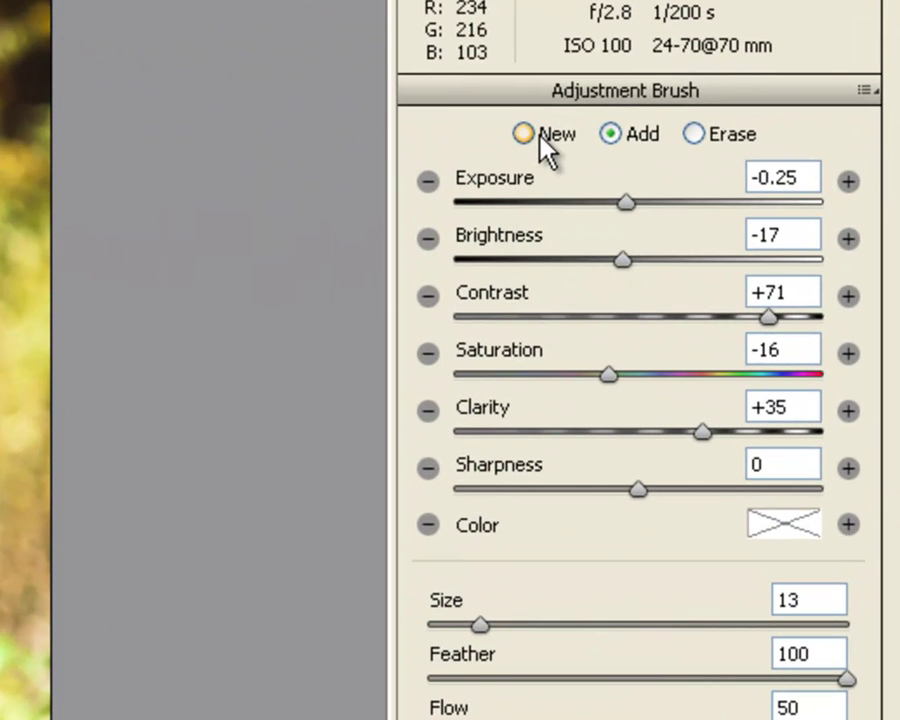
Paint a new size 10 brush adjustment over the background beside her shoulder, with Exposure 0.00 and Brightness -42
click(540, 137)
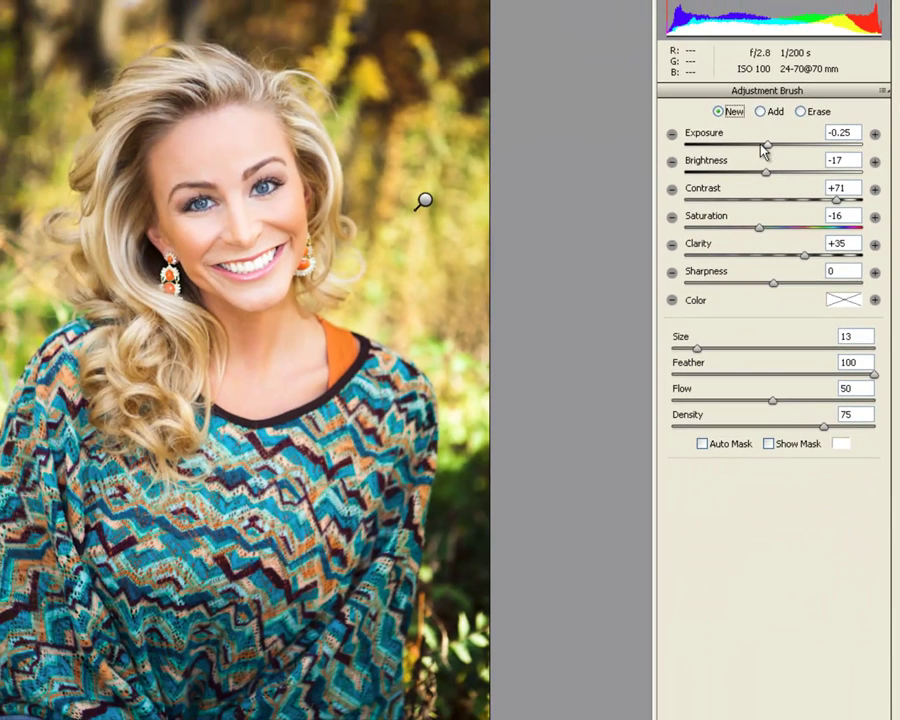
drag(758, 175, 751, 173)
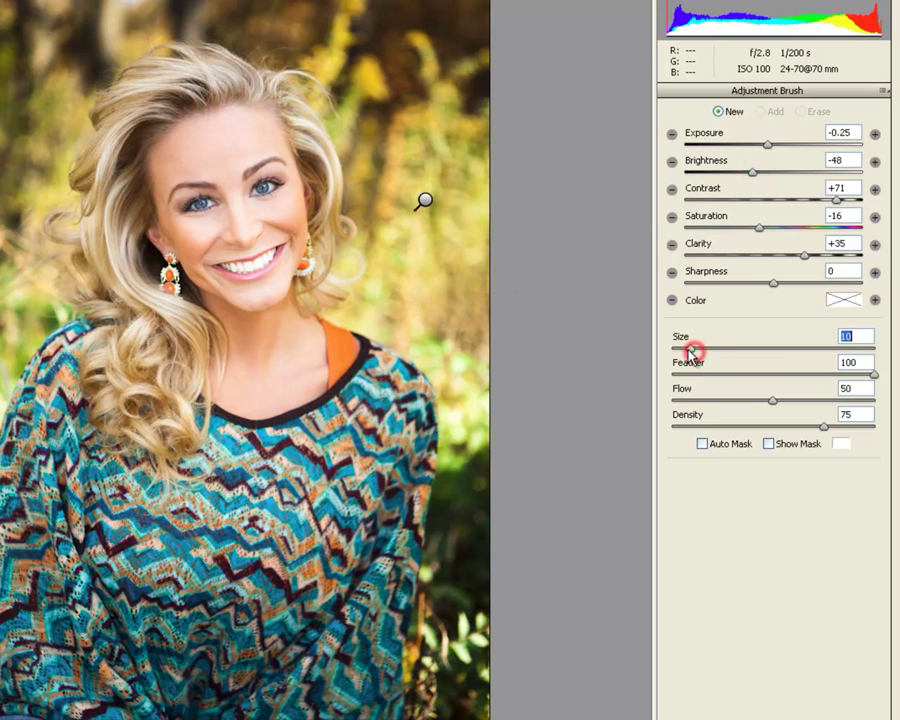
drag(451, 335, 378, 303)
double_click(768, 145)
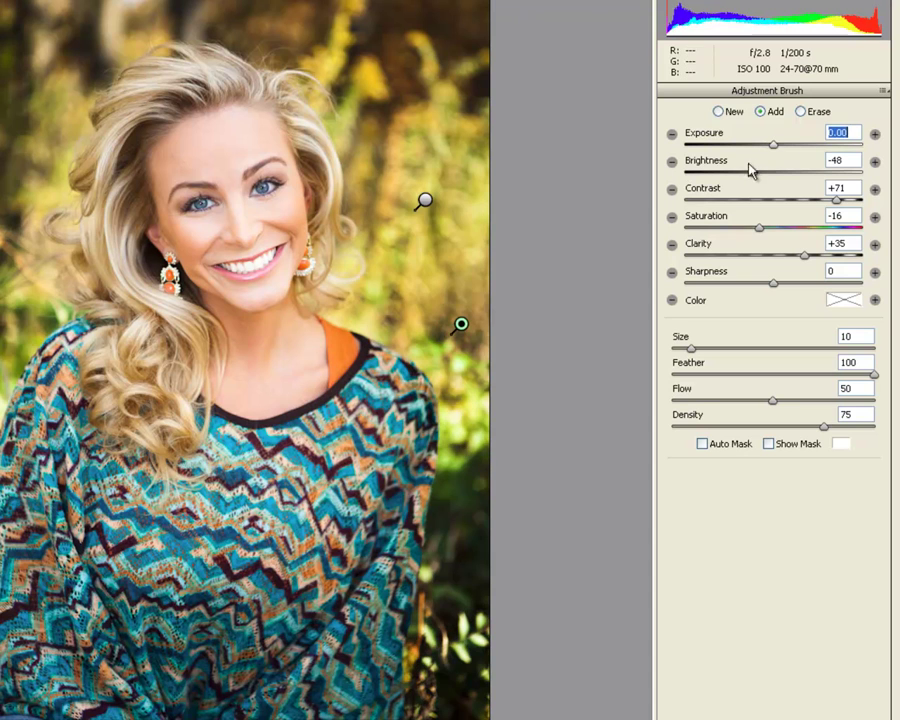
drag(753, 176, 759, 176)
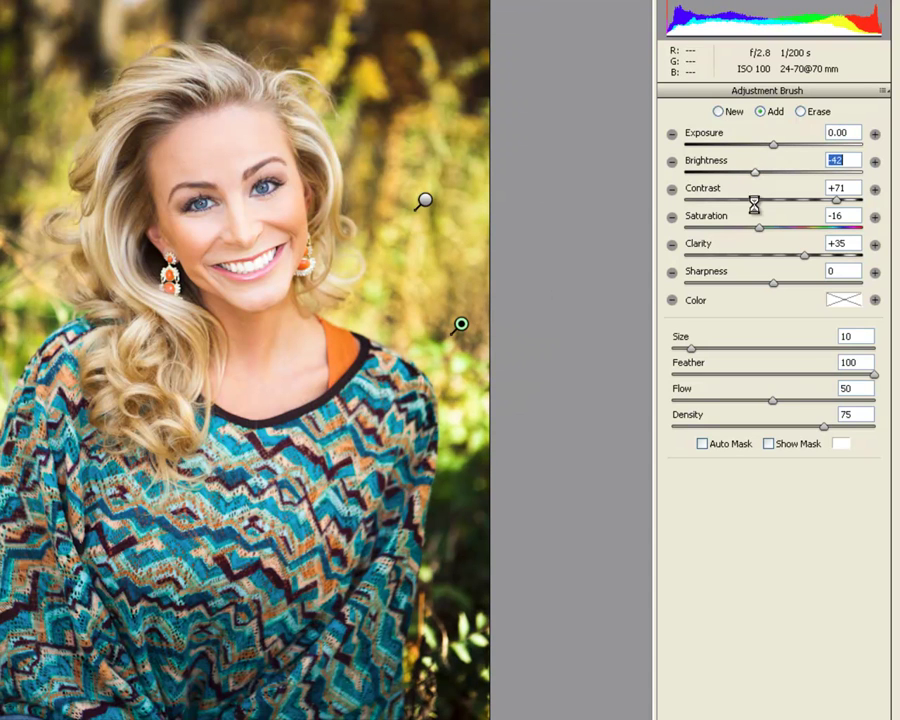
Start another new brush adjustment and paint it over the patterned sweater
click(733, 113)
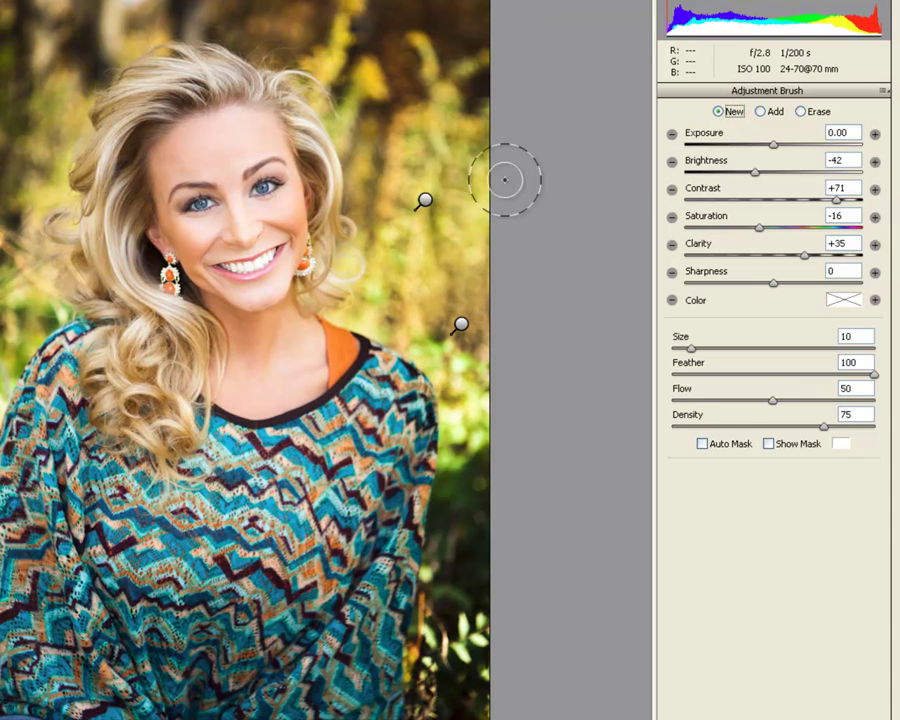
drag(267, 467, 286, 454)
mouse_move(240, 506)
mouse_down()
mouse_move(212, 474)
mouse_move(203, 479)
mouse_move(196, 498)
mouse_move(278, 478)
mouse_move(264, 482)
mouse_up()
mouse_move(125, 507)
mouse_down()
mouse_move(66, 451)
mouse_move(69, 429)
mouse_move(112, 567)
mouse_up()
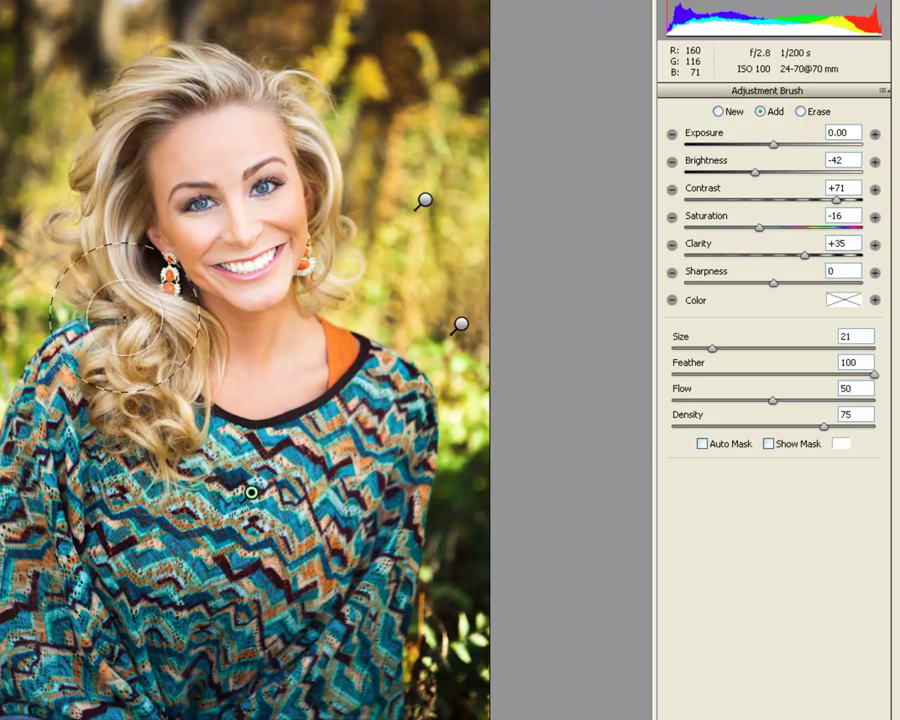
Extend the sweater's brush adjustment over the blonde hair on both sides of the face, reducing the brush size to 8 for the narrow strands
mouse_move(110, 402)
mouse_down()
mouse_move(130, 379)
mouse_move(90, 262)
mouse_move(105, 176)
mouse_move(112, 224)
mouse_move(90, 150)
mouse_up()
drag(176, 120, 167, 121)
mouse_move(229, 80)
mouse_down()
mouse_move(178, 76)
mouse_move(148, 97)
mouse_move(145, 158)
mouse_up()
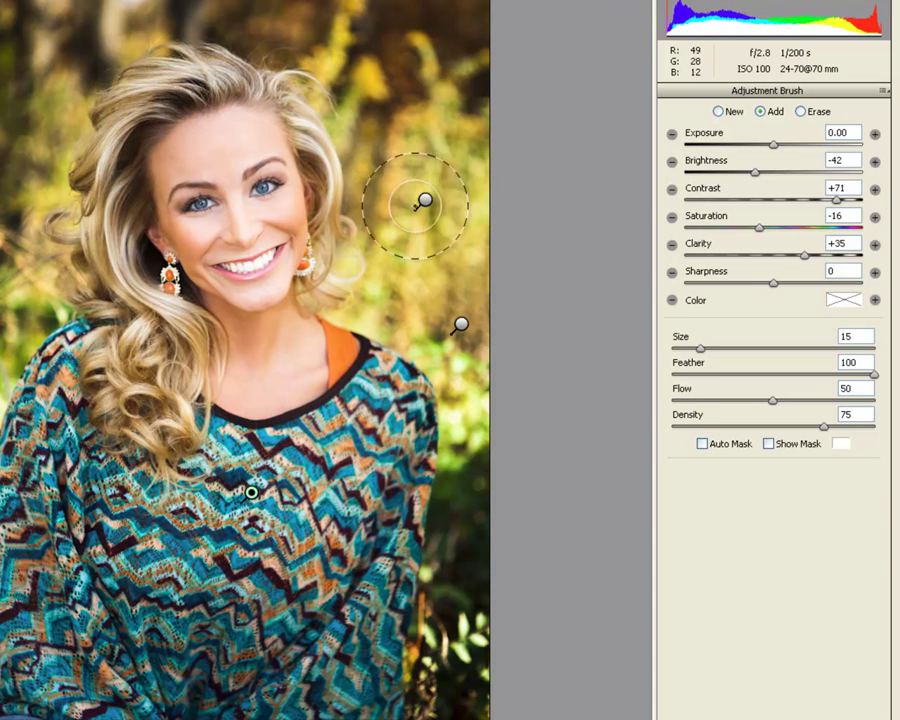
mouse_move(318, 158)
mouse_down()
mouse_move(337, 162)
mouse_move(306, 162)
mouse_up()
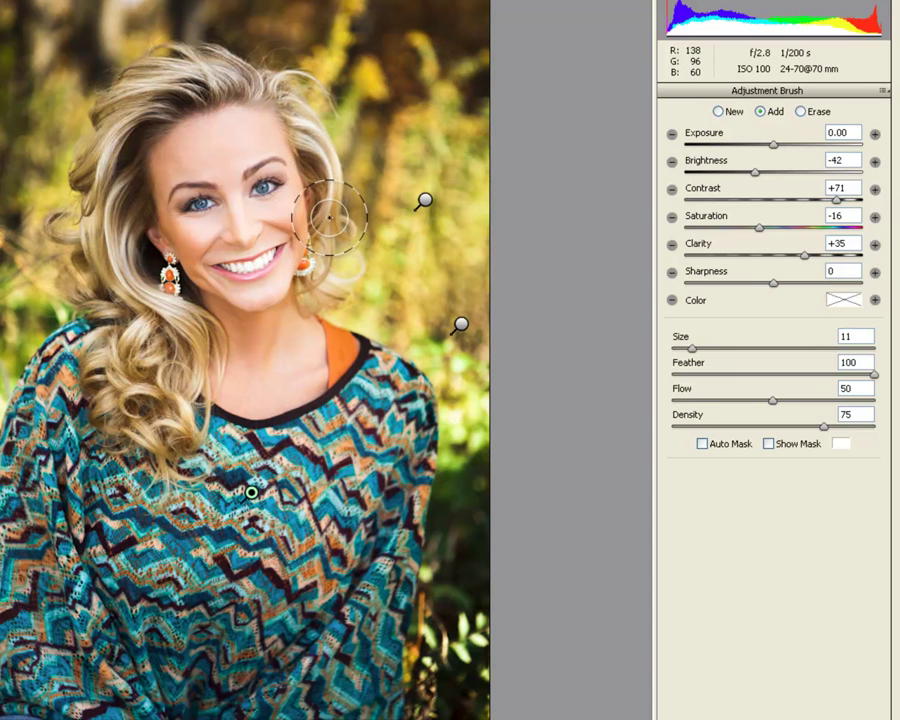
drag(694, 350, 689, 350)
key(ctrl+equal)
drag(333, 123, 307, 280)
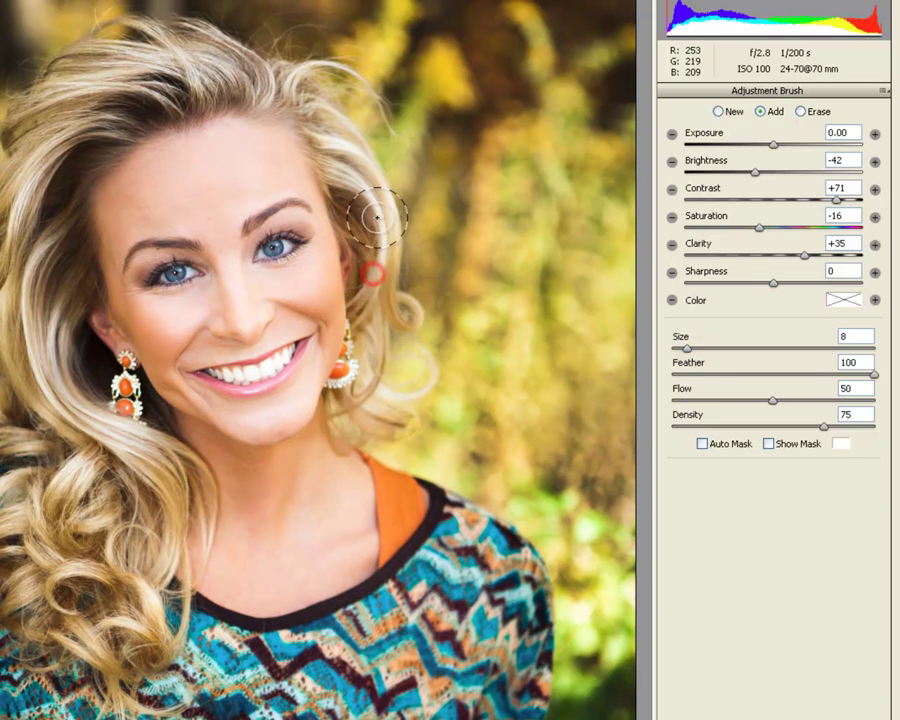
Paint a new size 12 brush adjustment over the forehead and face, with Brightness -34 and Exposure +0.25
click(730, 111)
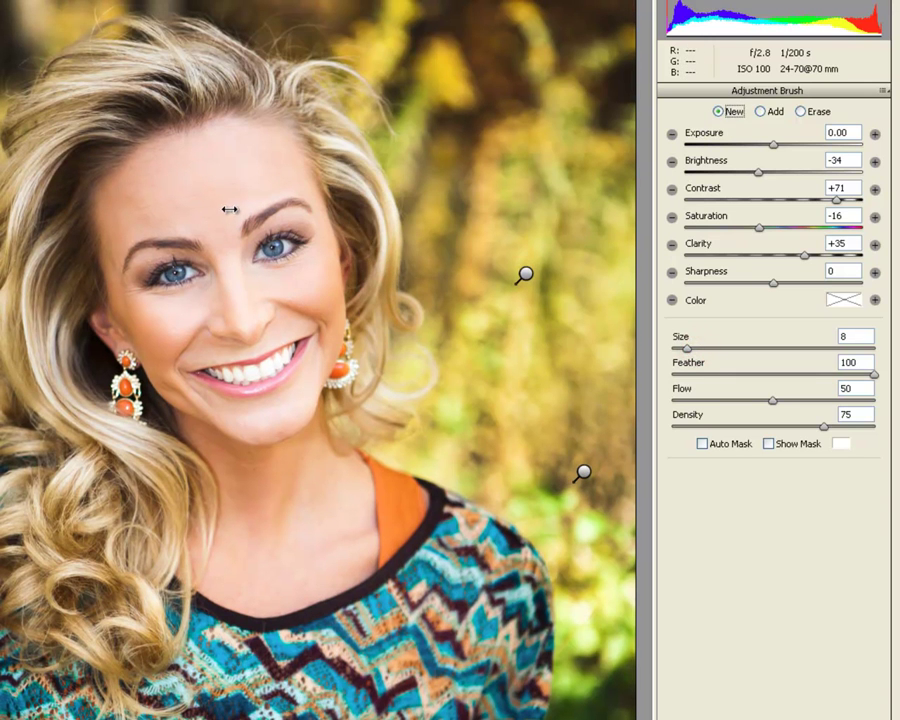
key(bracketright)
key(bracketright)
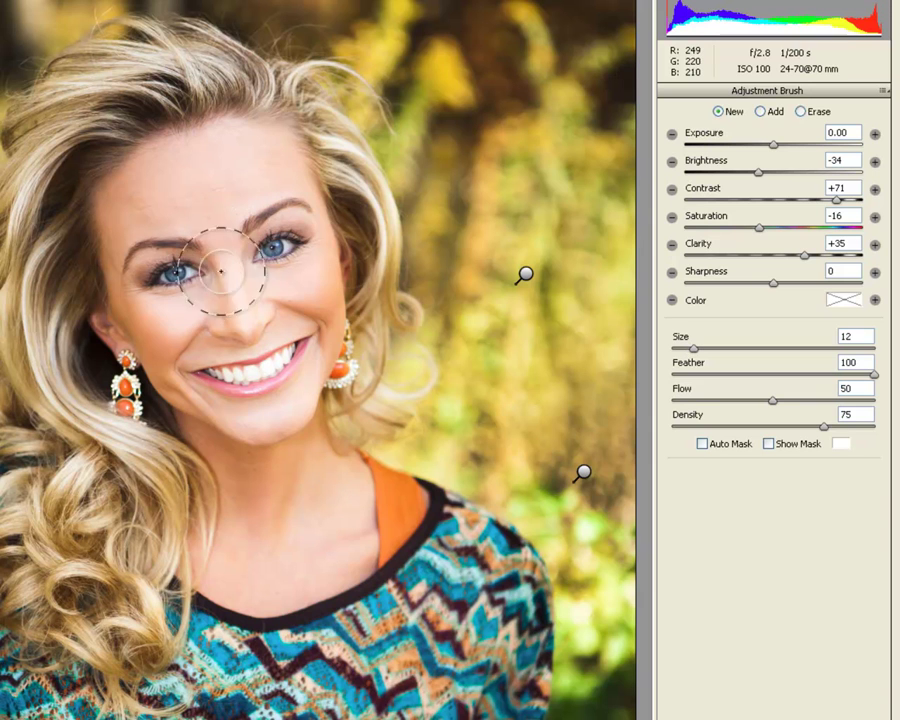
mouse_move(214, 213)
mouse_down()
mouse_move(209, 206)
mouse_move(229, 183)
mouse_move(211, 169)
mouse_move(157, 211)
mouse_move(239, 177)
mouse_move(277, 175)
mouse_move(263, 177)
mouse_move(200, 130)
mouse_up()
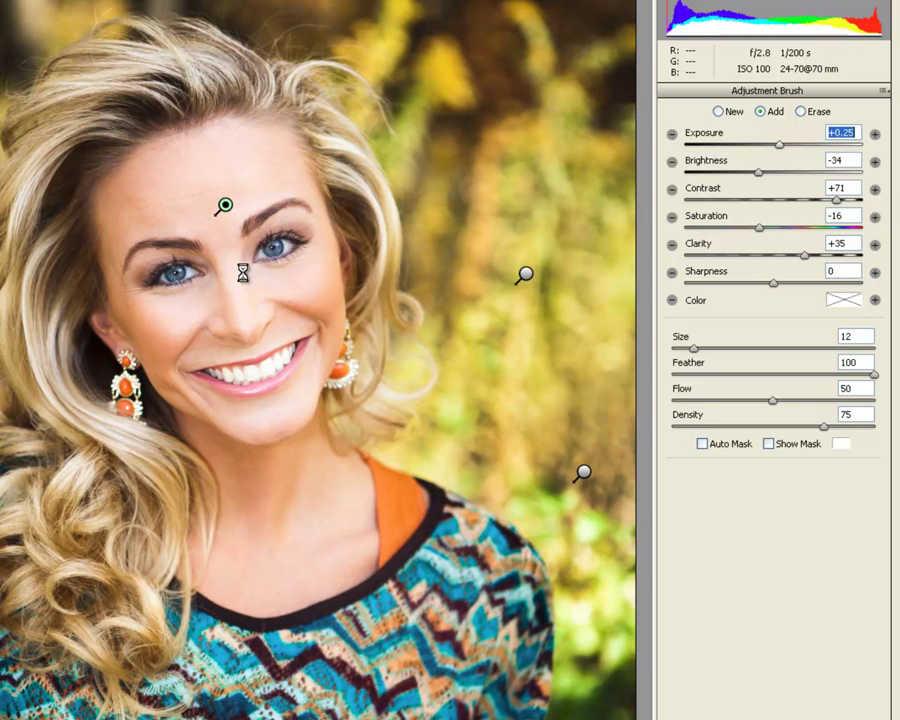
Reduce the brush to size 9, paint around both eyes and reset the adjustment's Exposure
key(bracketleft)
key(bracketleft)
key(bracketleft)
mouse_move(181, 314)
mouse_down()
mouse_move(200, 300)
mouse_move(211, 310)
mouse_up()
mouse_move(262, 277)
mouse_down()
mouse_move(299, 276)
mouse_move(269, 280)
mouse_move(289, 279)
mouse_up()
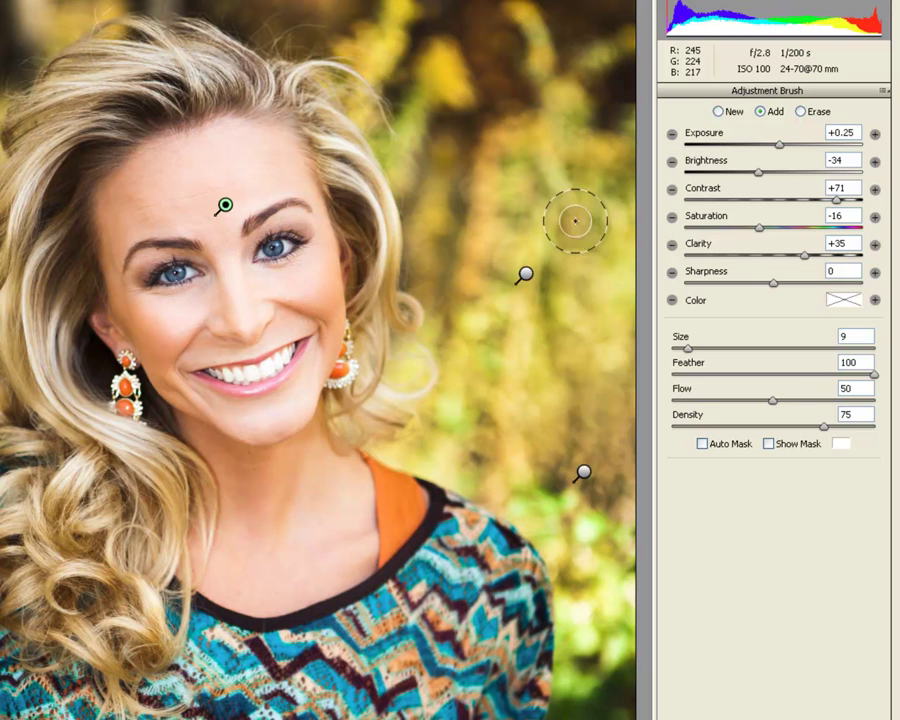
double_click(778, 146)
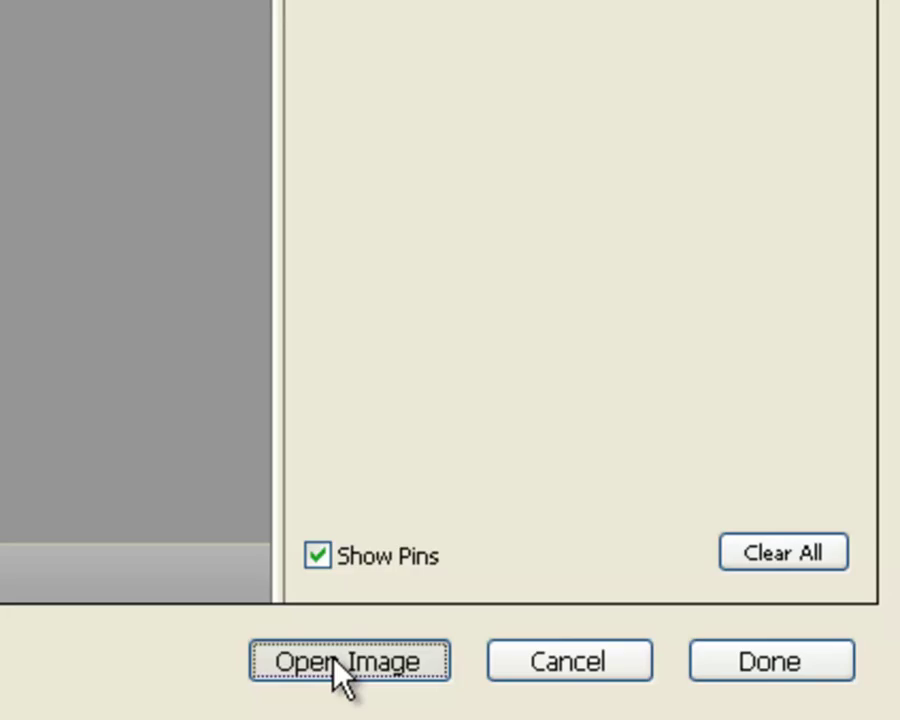
Open the adjusted raw image in the main Photoshop editor and duplicate its Background layer
click(716, 701)
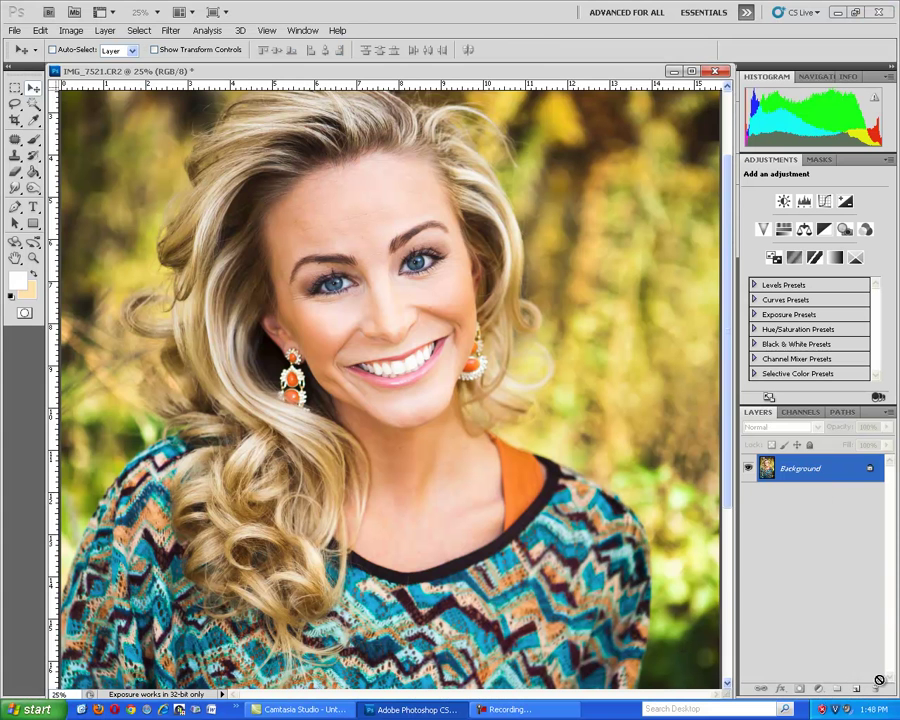
key(ctrl+j)
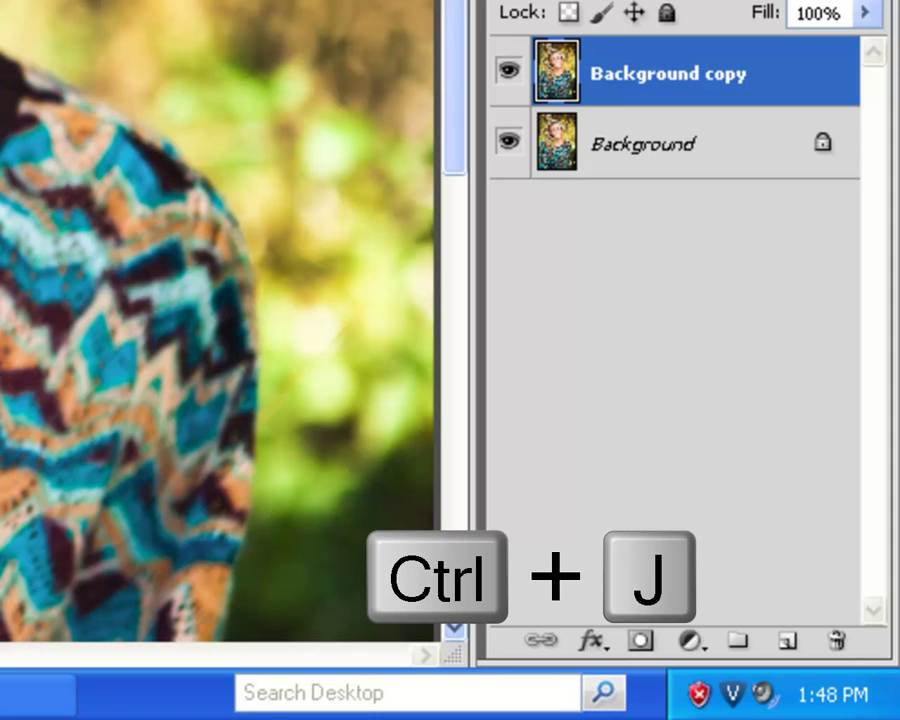
Add a Curves adjustment layer and lower the Blue curve with points at input 111, output 102 and input 230, output 217
click(689, 639)
click(604, 243)
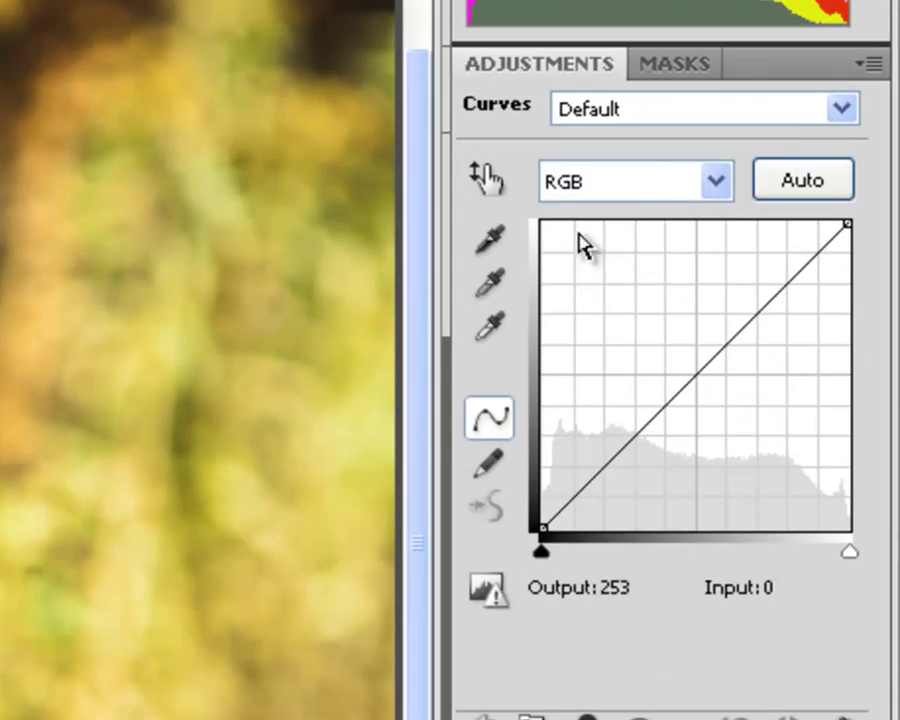
click(645, 182)
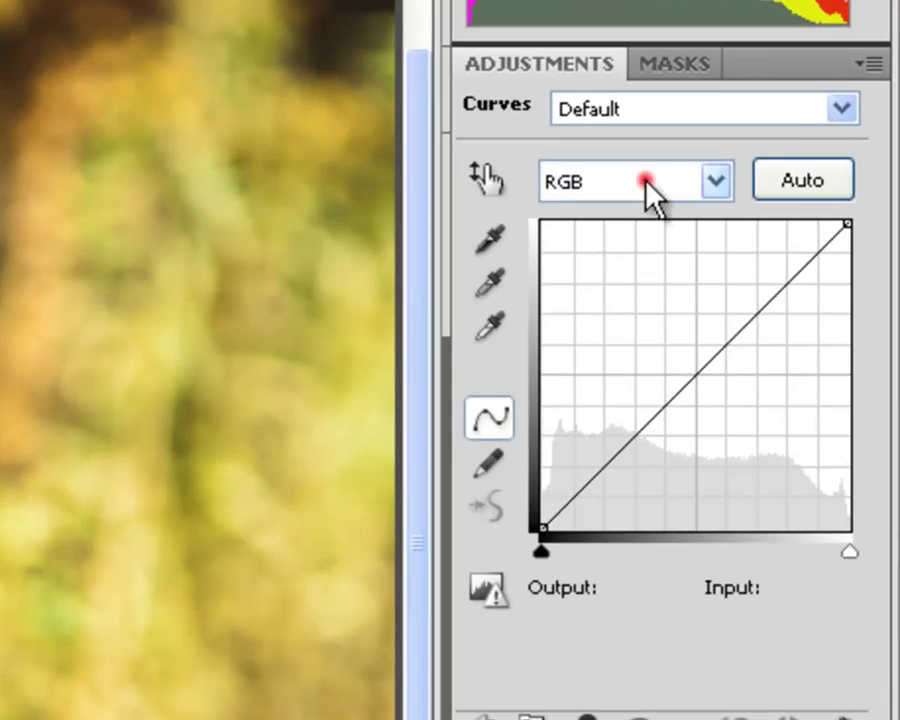
click(630, 319)
drag(779, 211, 780, 217)
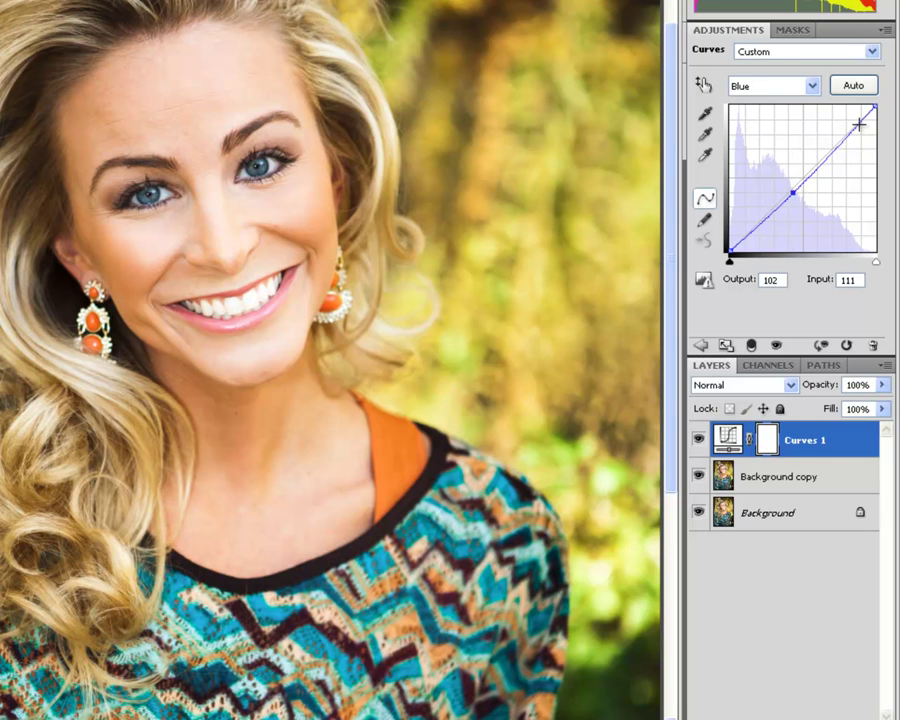
drag(859, 124, 861, 127)
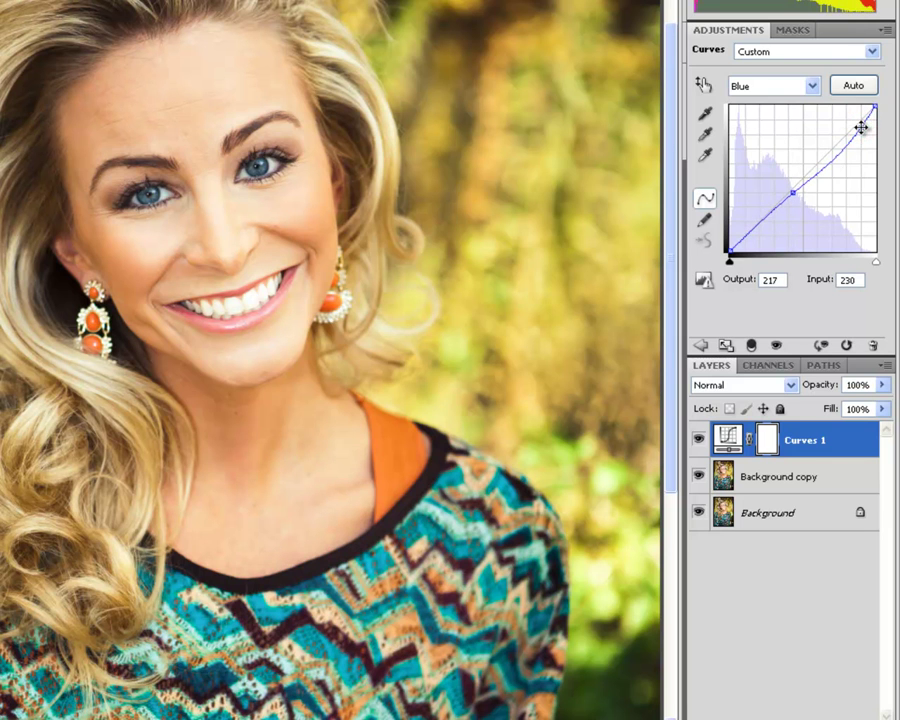
Raise the Red curve's midtones with a point at input 117, output 124
click(768, 86)
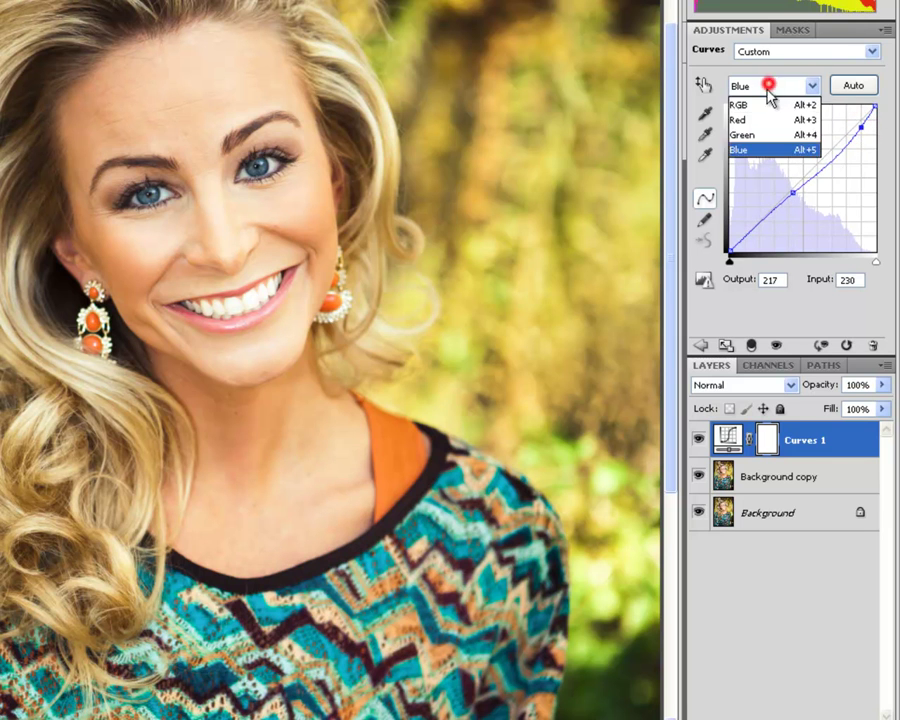
click(760, 119)
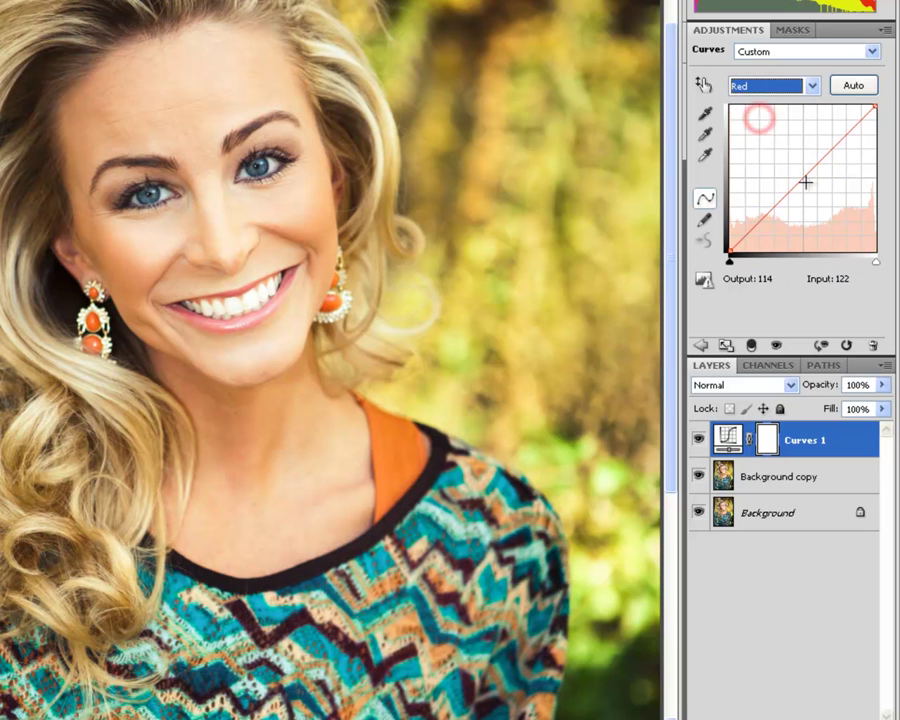
drag(798, 178, 796, 181)
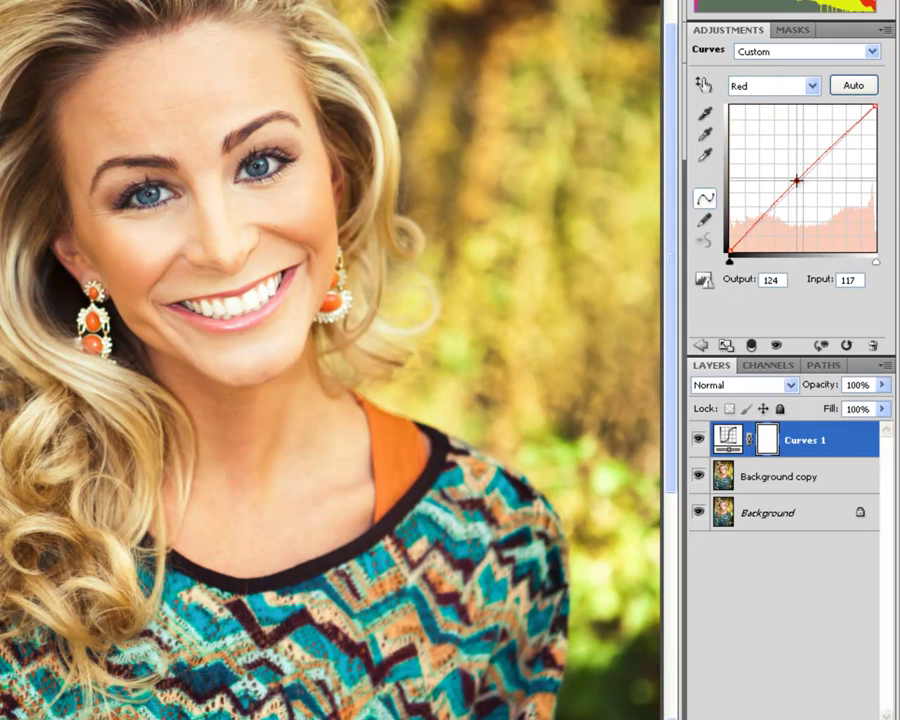
Add a shadow point to the Red curve at input 31, output 35
click(749, 230)
drag(750, 235, 748, 231)
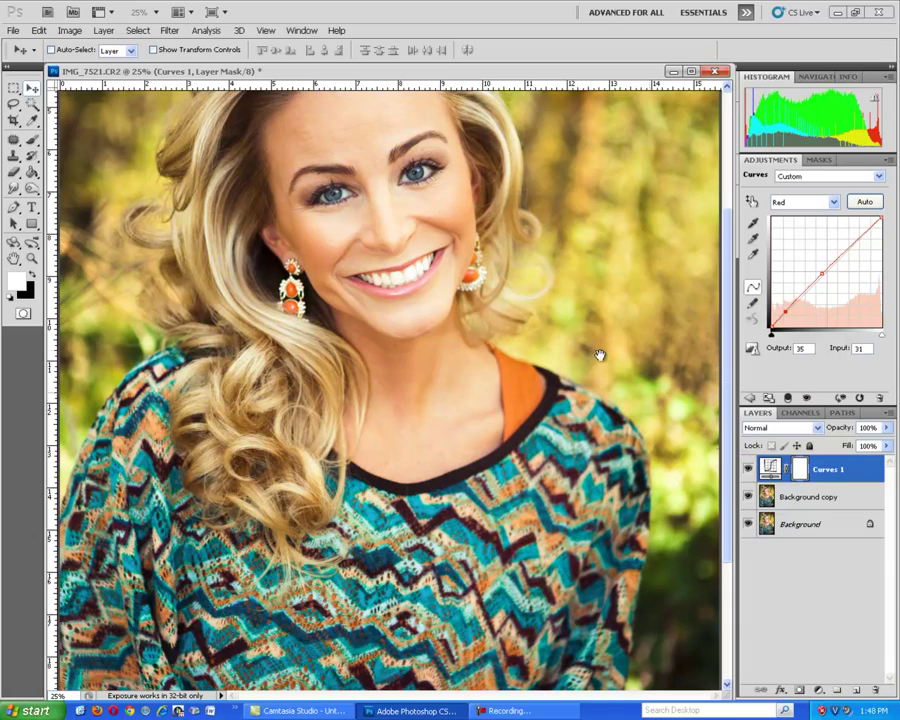
drag(600, 355, 585, 458)
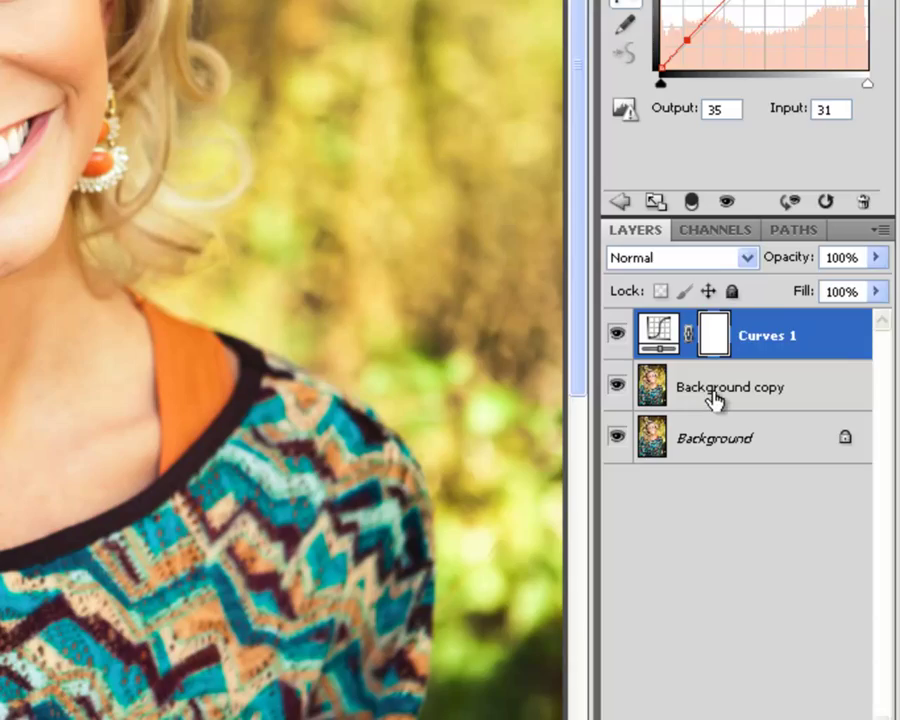
Select the Background copy layer and set the Burn tool's range to Shadows for work on the face
click(714, 398)
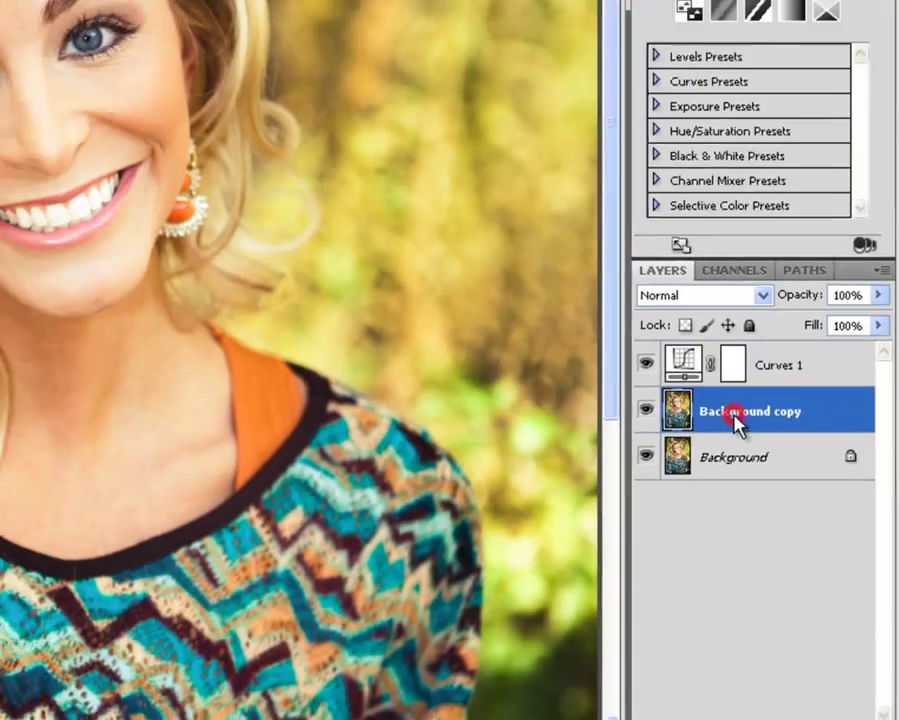
key(ctrl+z)
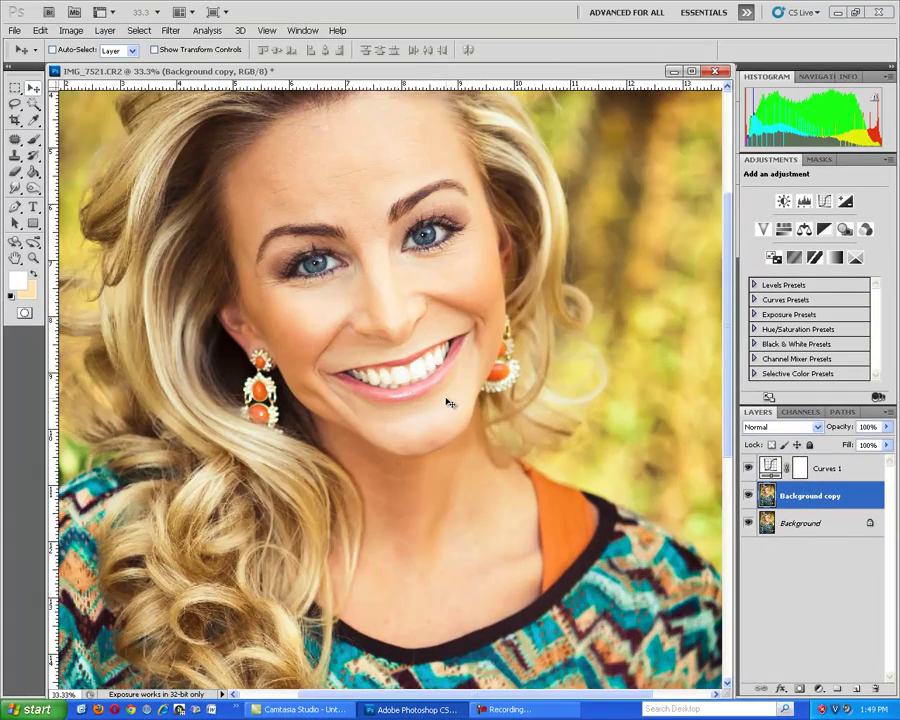
key(ctrl+plus)
drag(325, 290, 398, 396)
key(ctrl+plus)
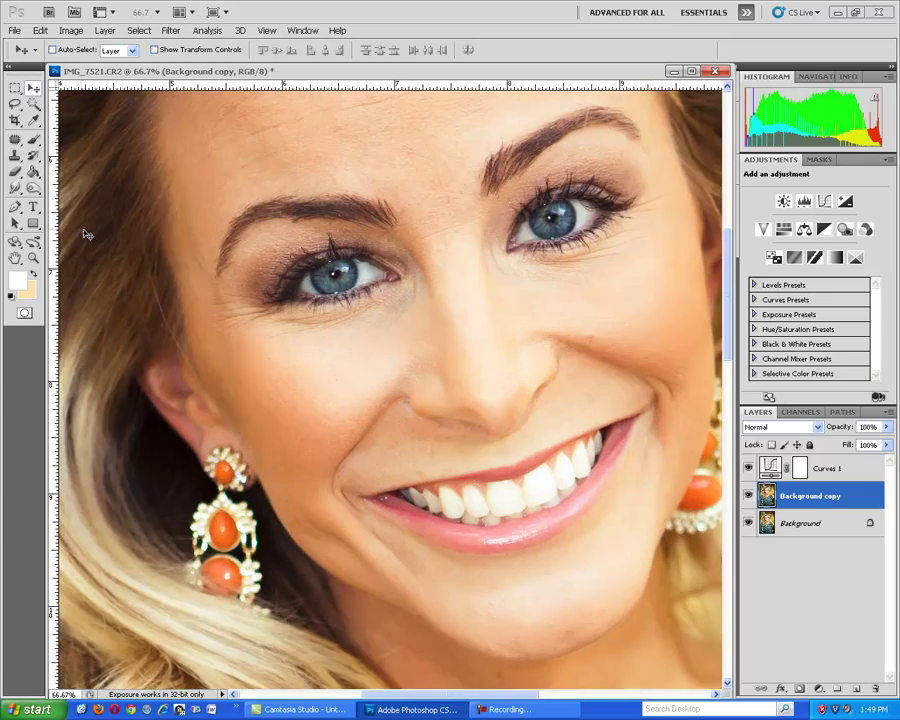
click(413, 274)
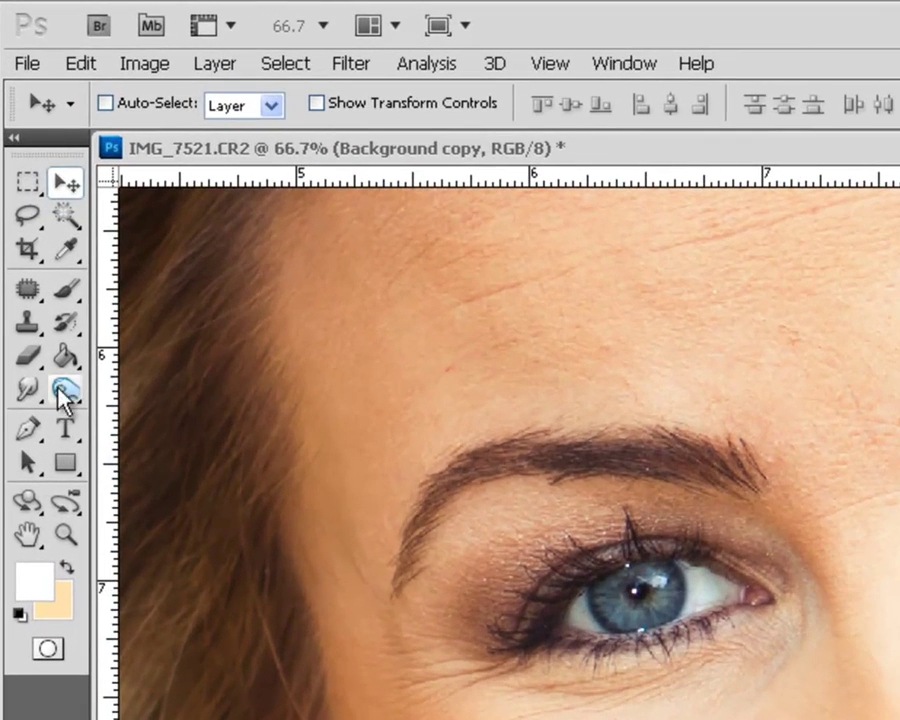
click(60, 395)
click(183, 416)
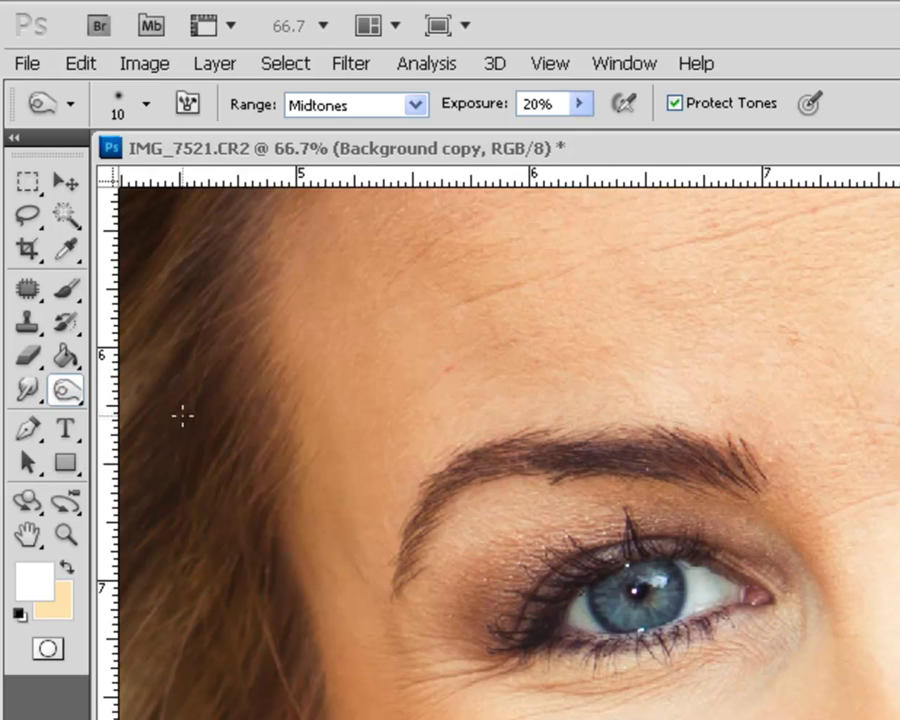
click(388, 108)
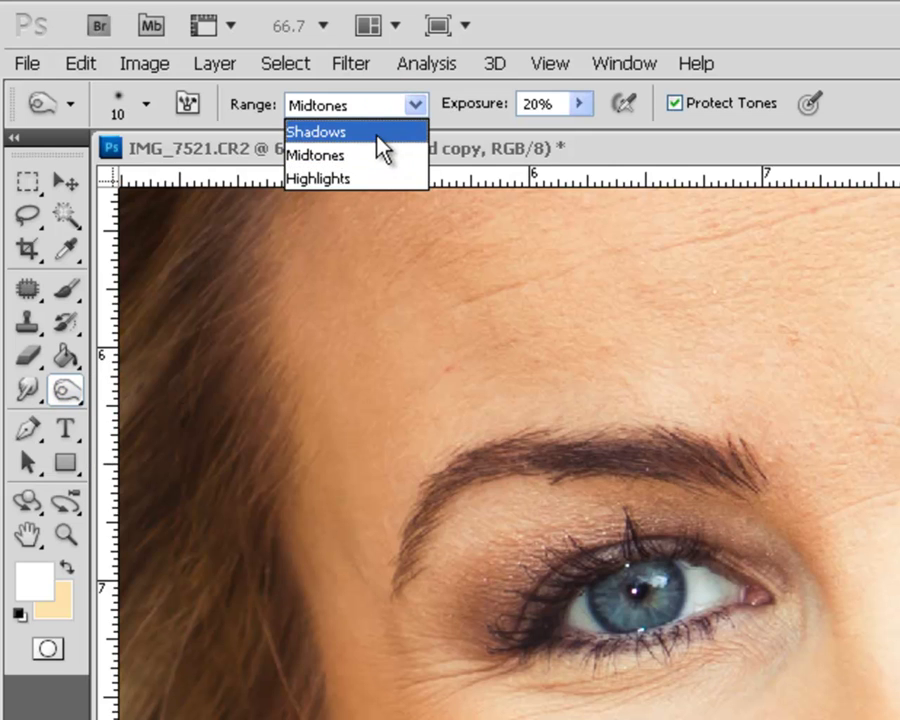
click(376, 140)
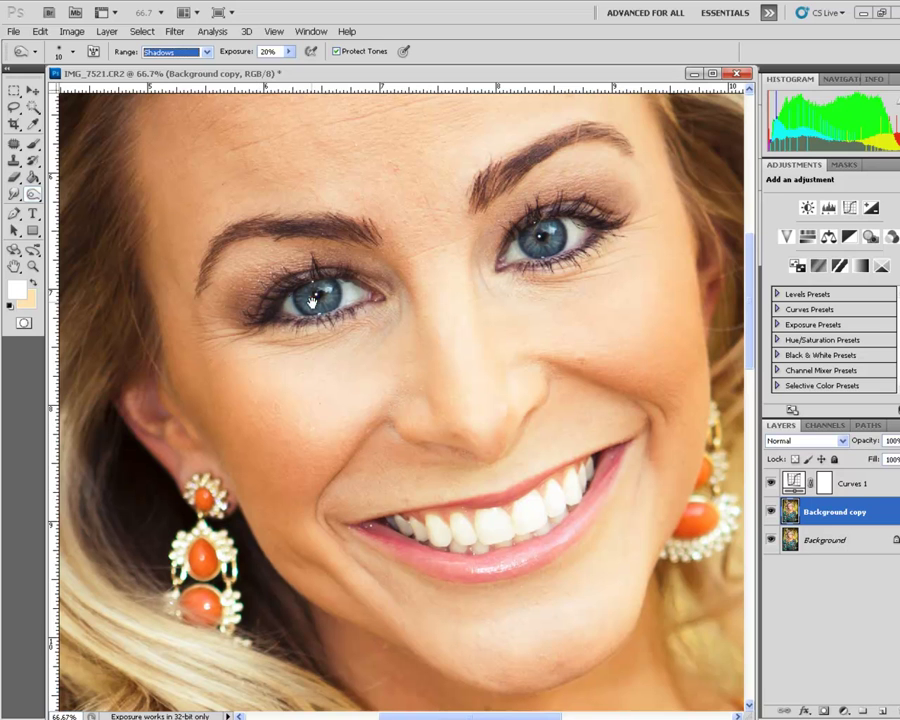
Burn the eyeshadow and upper lids of both eyes with a soft 100 px brush at 20% exposure
drag(312, 302, 310, 306)
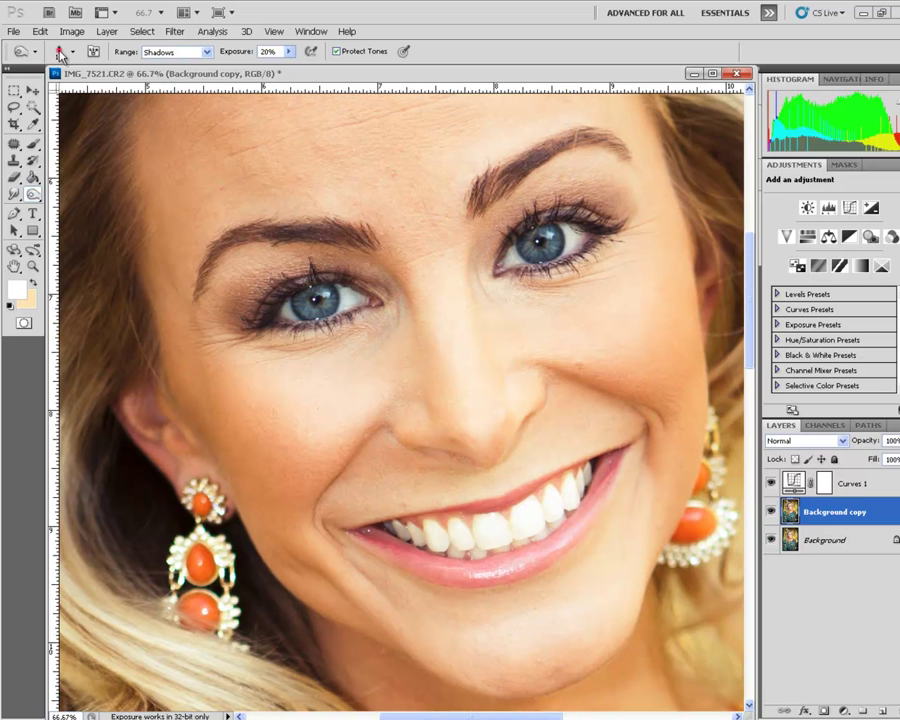
click(60, 53)
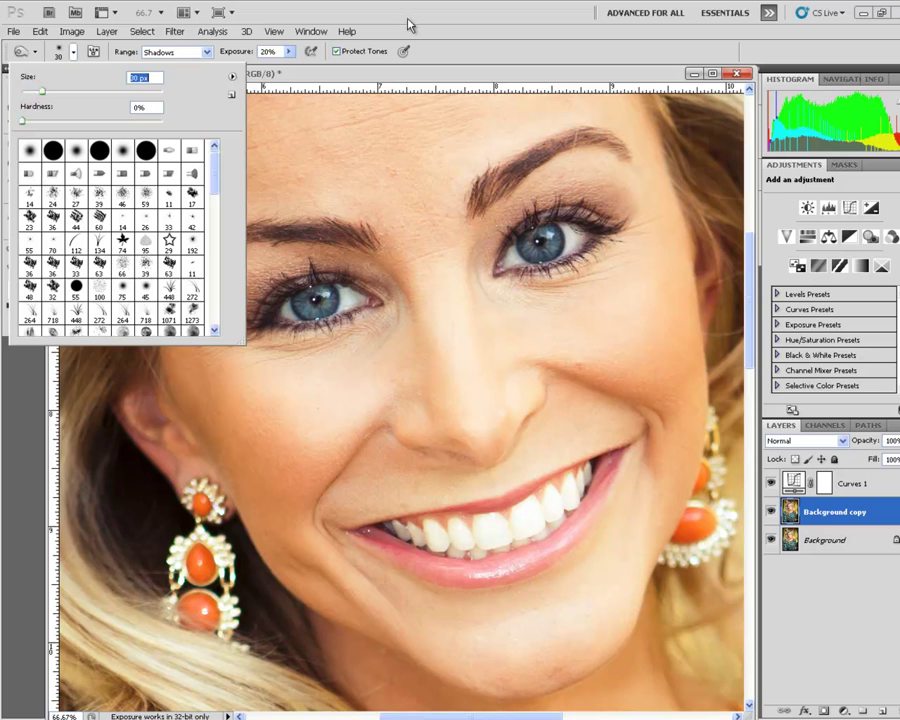
click(411, 14)
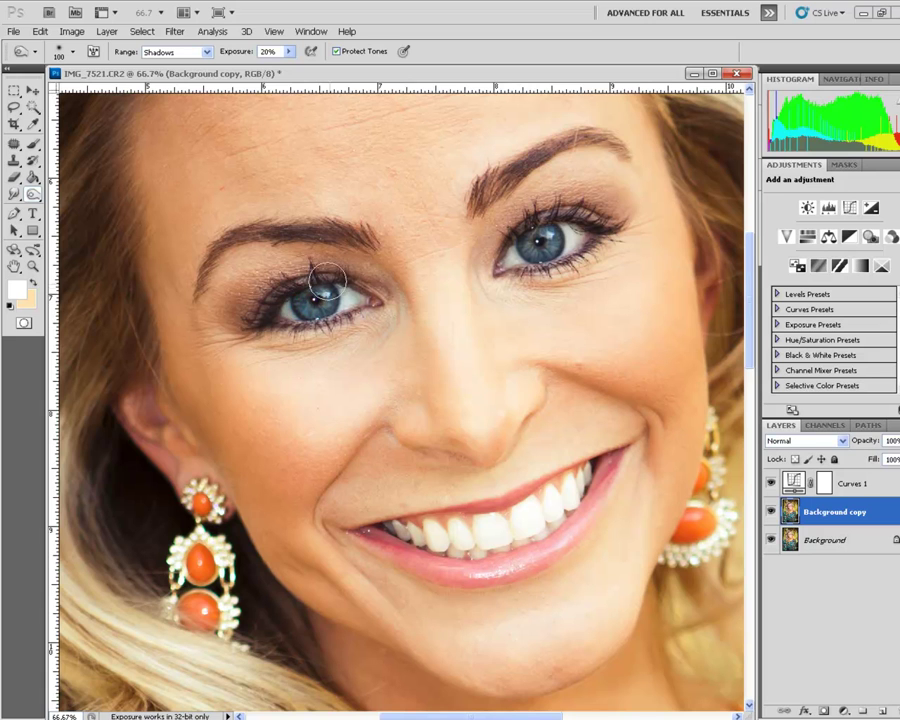
mouse_move(496, 233)
mouse_down()
mouse_move(582, 181)
mouse_move(596, 186)
mouse_up()
mouse_move(498, 219)
mouse_down()
mouse_move(530, 195)
mouse_move(632, 228)
mouse_up()
drag(603, 187, 510, 187)
click(538, 248)
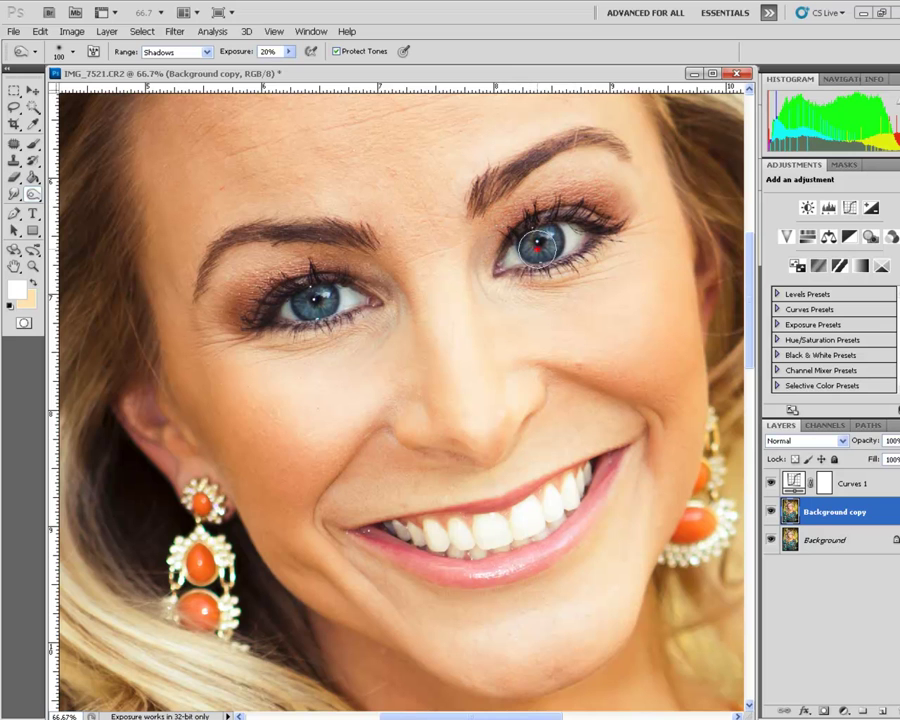
mouse_move(613, 203)
mouse_down()
mouse_move(560, 180)
mouse_move(515, 185)
mouse_up()
click(589, 179)
Switch the burn range to Midtones and darken the eyebrows with a 70 px brush
click(205, 51)
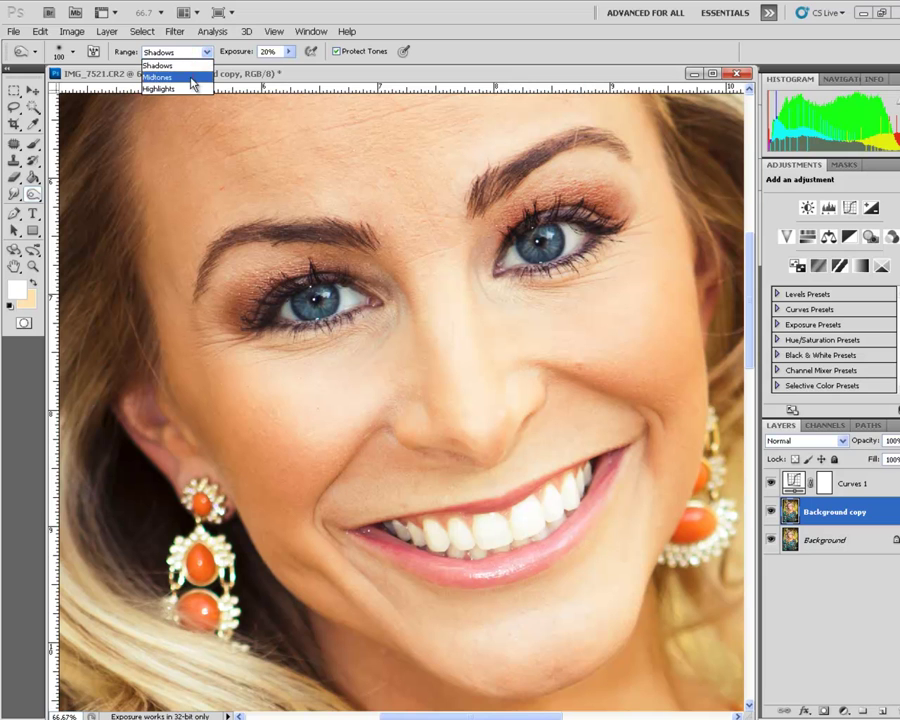
click(193, 78)
drag(300, 244, 310, 234)
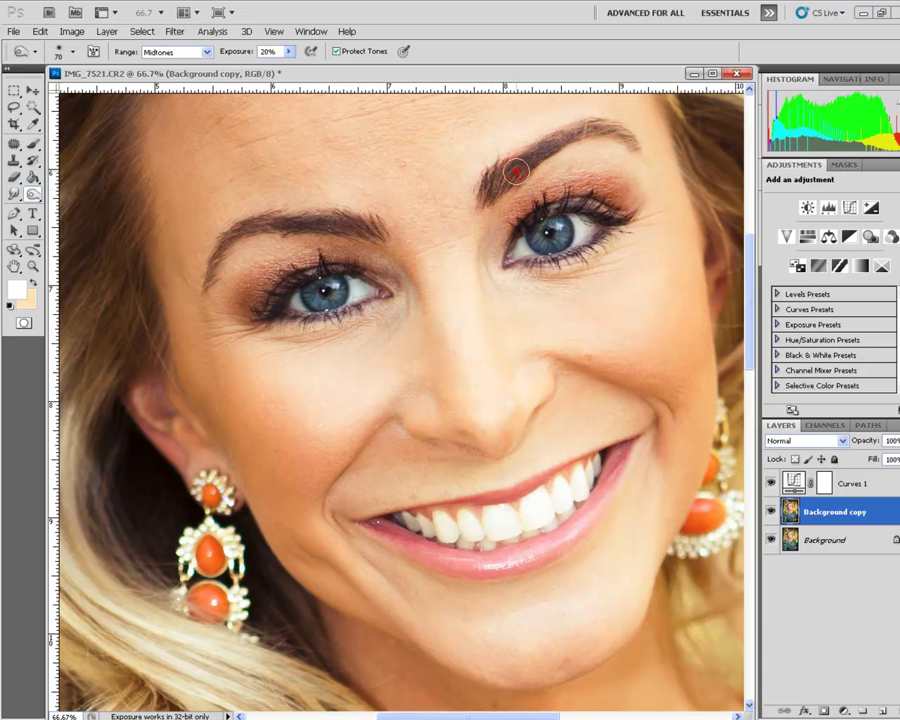
drag(609, 131, 624, 128)
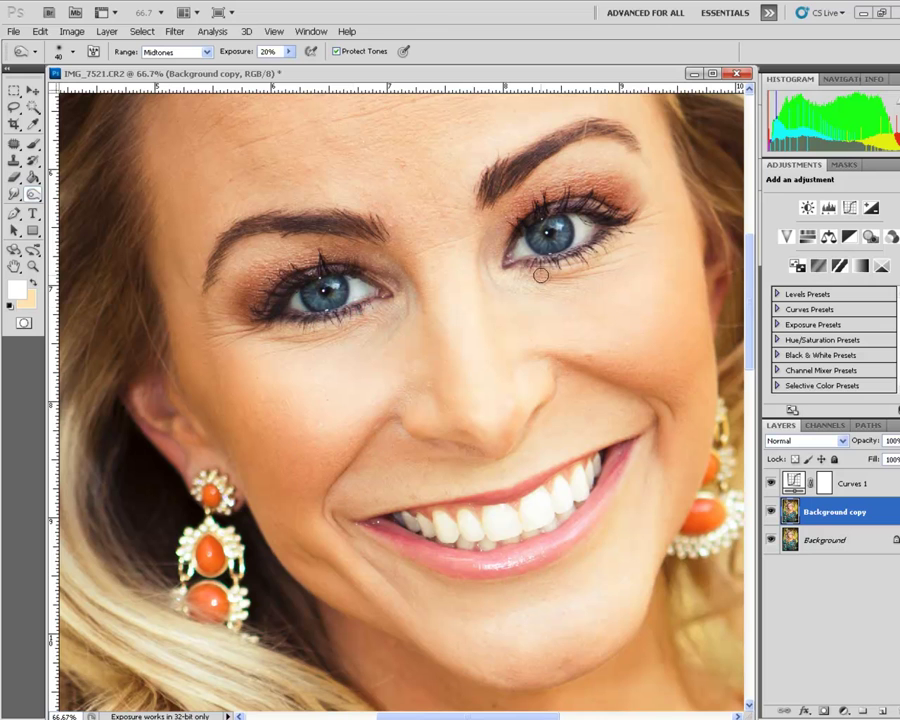
Enlarge the burn brush to 90 px and darken the midtones of the lips
drag(521, 442, 500, 421)
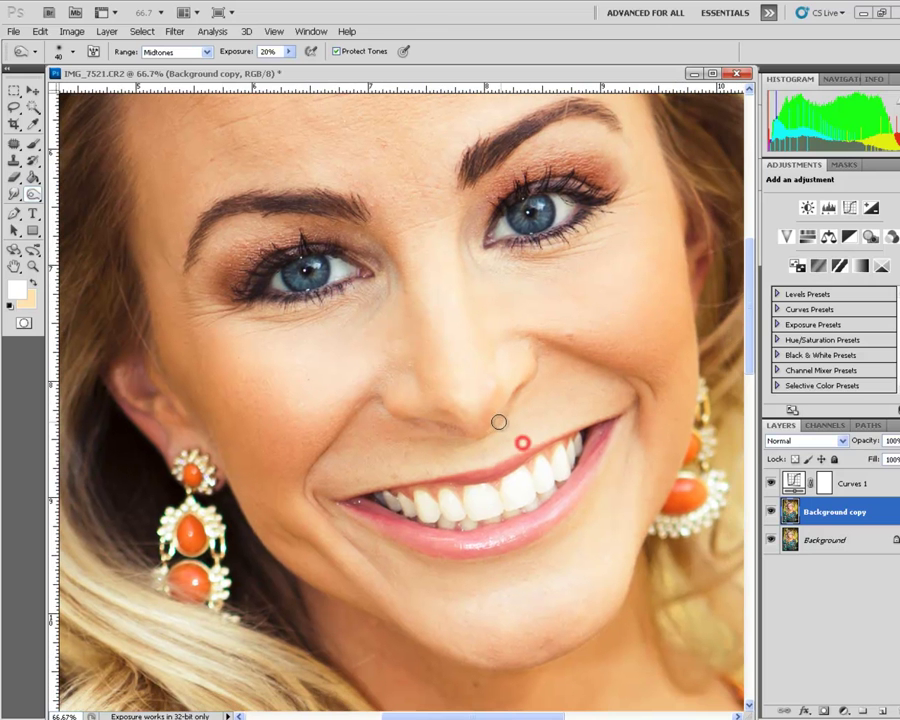
key(])
mouse_move(402, 531)
mouse_down()
mouse_move(491, 538)
mouse_move(555, 520)
mouse_move(599, 446)
mouse_move(546, 520)
mouse_up()
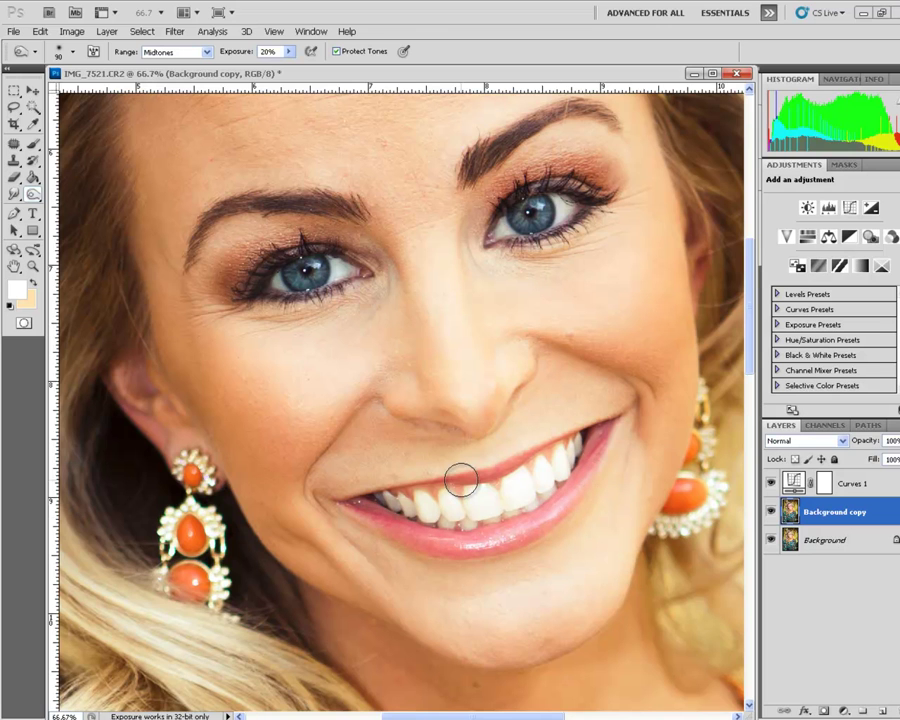
mouse_move(244, 513)
mouse_down()
mouse_move(254, 491)
mouse_move(202, 510)
mouse_up()
drag(299, 475, 241, 490)
drag(651, 485, 635, 493)
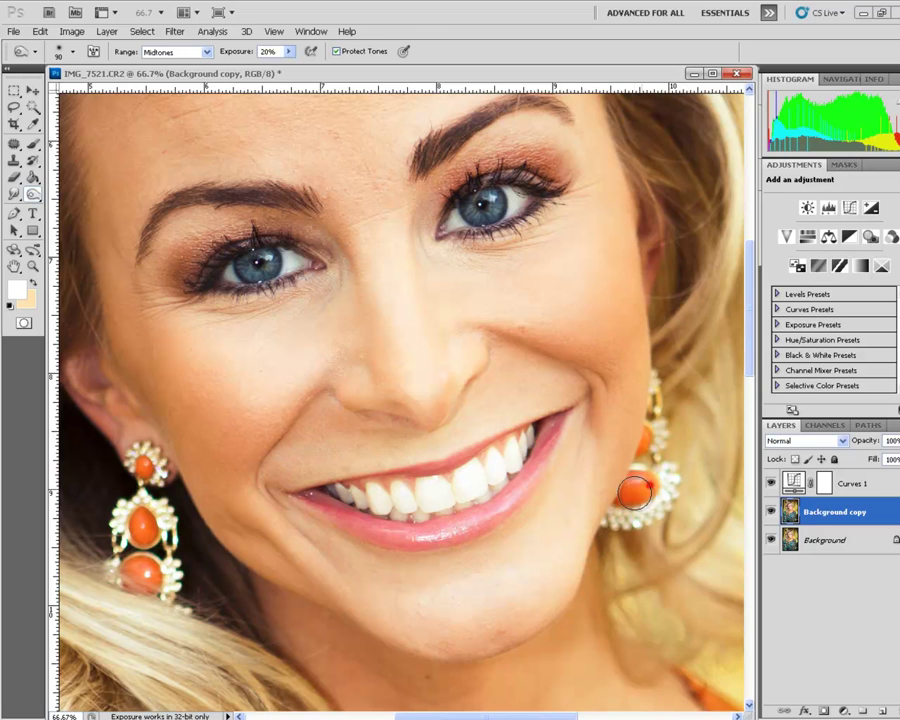
drag(457, 450, 496, 432)
Set the burn range back to Shadows and contour both cheeks with a 400 px brush
click(173, 56)
click(168, 63)
drag(289, 319, 290, 296)
key(bracketright)
key(bracketright)
key(bracketright)
key(bracketright)
key(bracketright)
key(bracketright)
key(bracketright)
key(bracketright)
key(bracketright)
key(bracketright)
key(bracketleft)
mouse_move(257, 402)
mouse_down()
mouse_move(206, 308)
mouse_move(211, 329)
mouse_move(167, 266)
mouse_move(299, 340)
mouse_up()
click(298, 341)
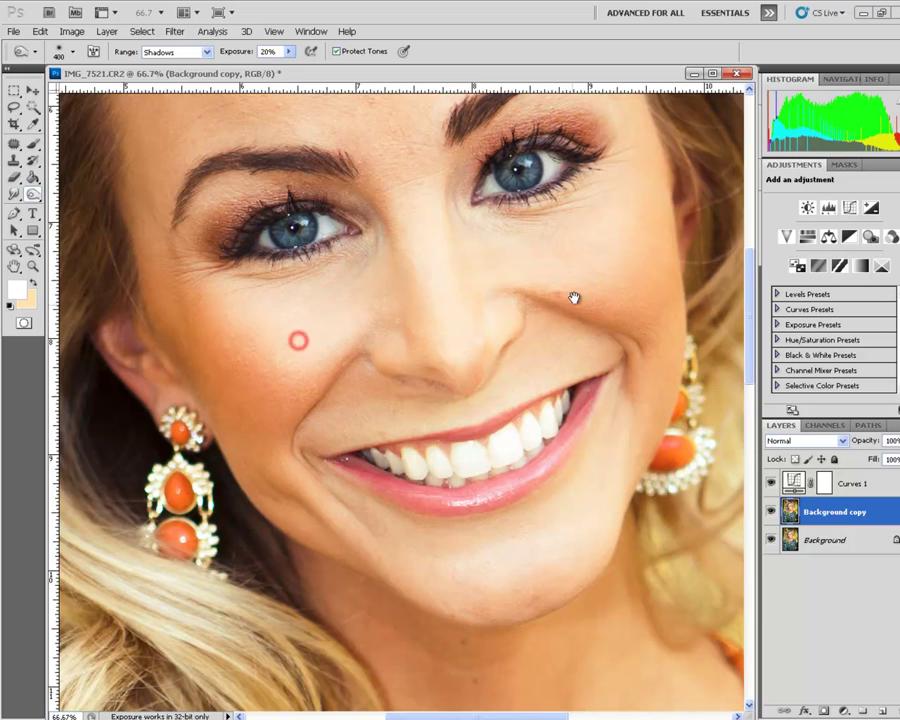
drag(573, 297, 492, 356)
mouse_move(548, 363)
mouse_down()
mouse_move(526, 289)
mouse_move(565, 345)
mouse_up()
drag(510, 322, 560, 340)
drag(593, 302, 588, 256)
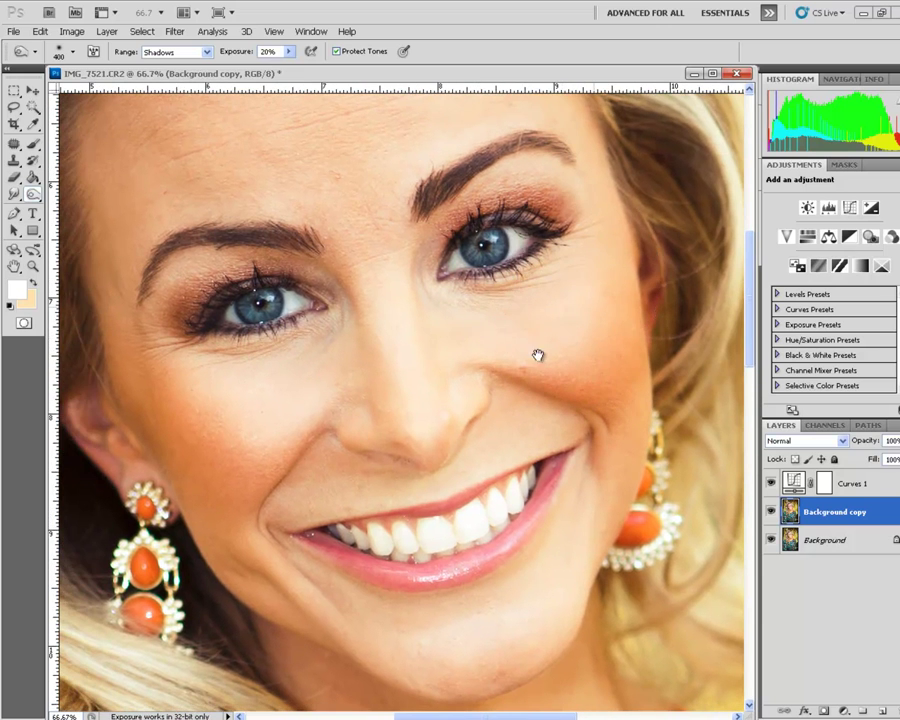
drag(537, 358, 527, 292)
Reduce the burn brush to 70 px and compare the face with the Background copy layer hidden and shown
key(bracketleft)
key(bracketleft)
key(bracketleft)
key(bracketleft)
key(bracketleft)
key(bracketleft)
key(bracketleft)
key(bracketleft)
key(bracketleft)
key(bracketleft)
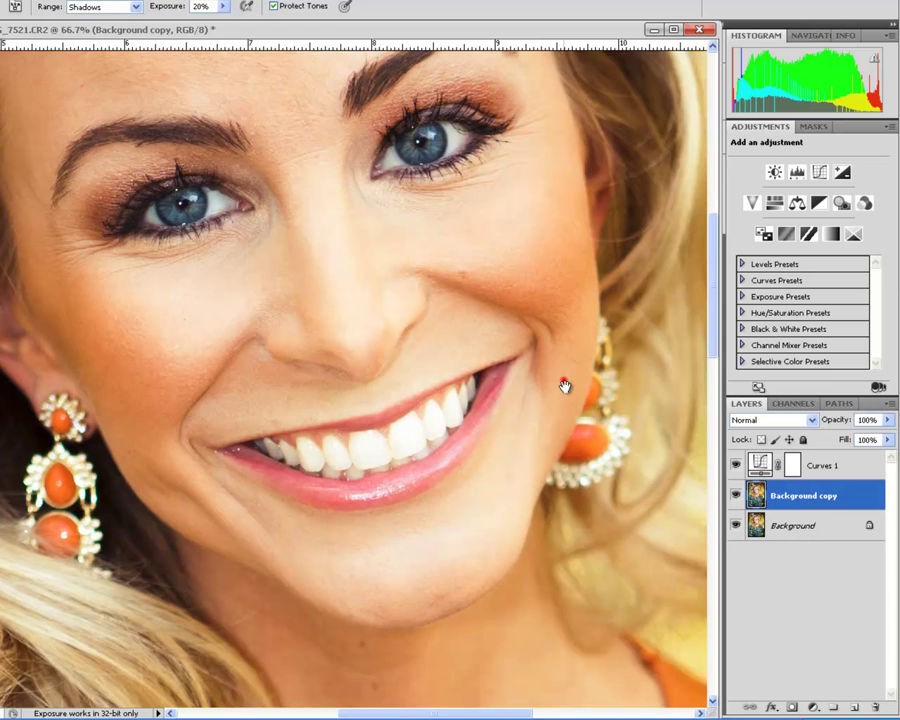
drag(565, 386, 585, 437)
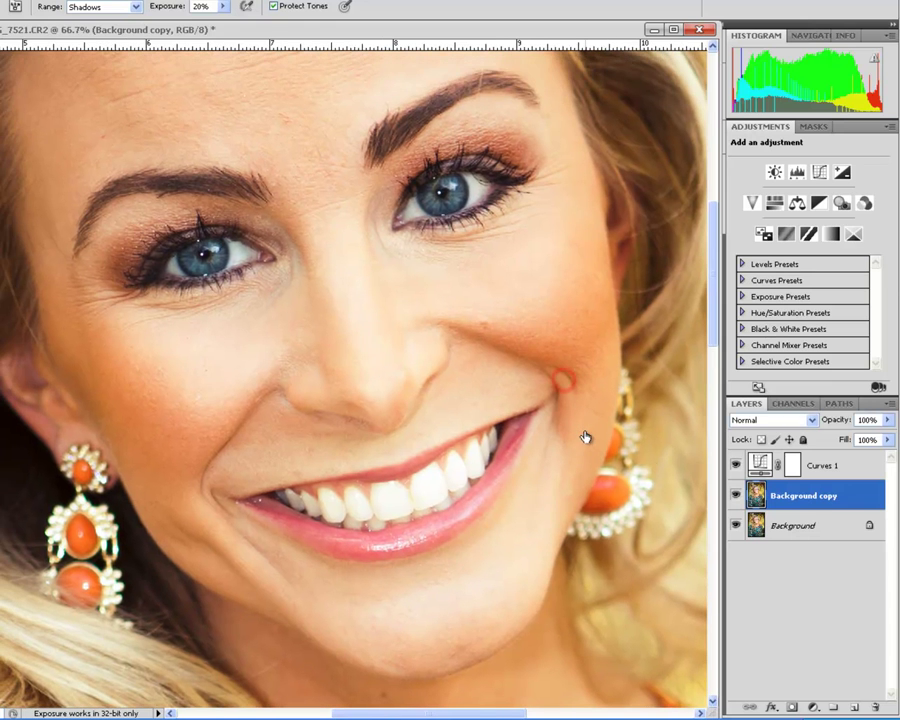
click(735, 496)
click(735, 496)
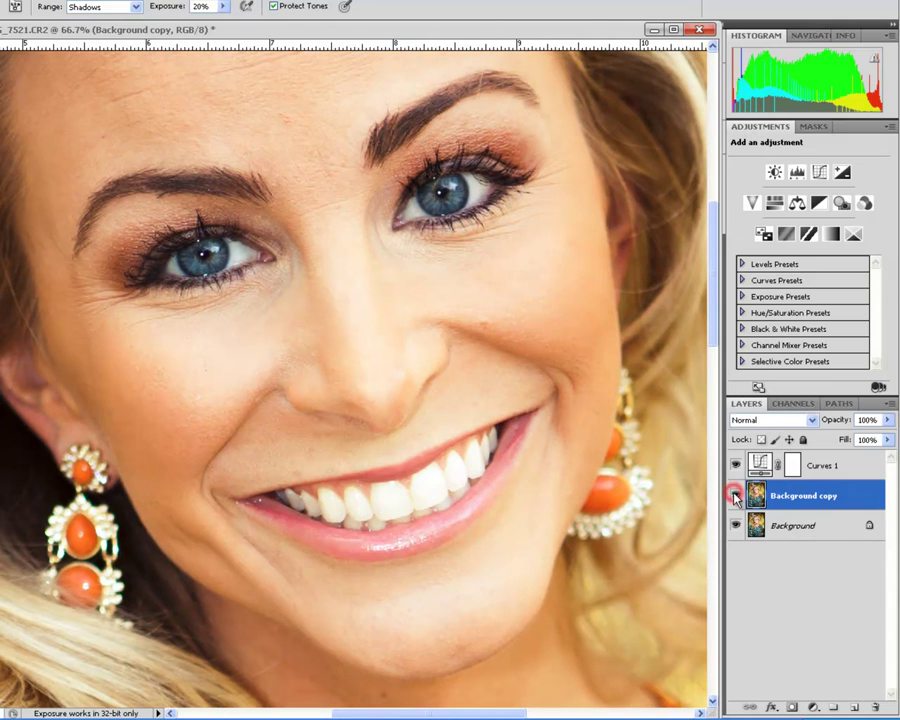
click(735, 496)
click(735, 496)
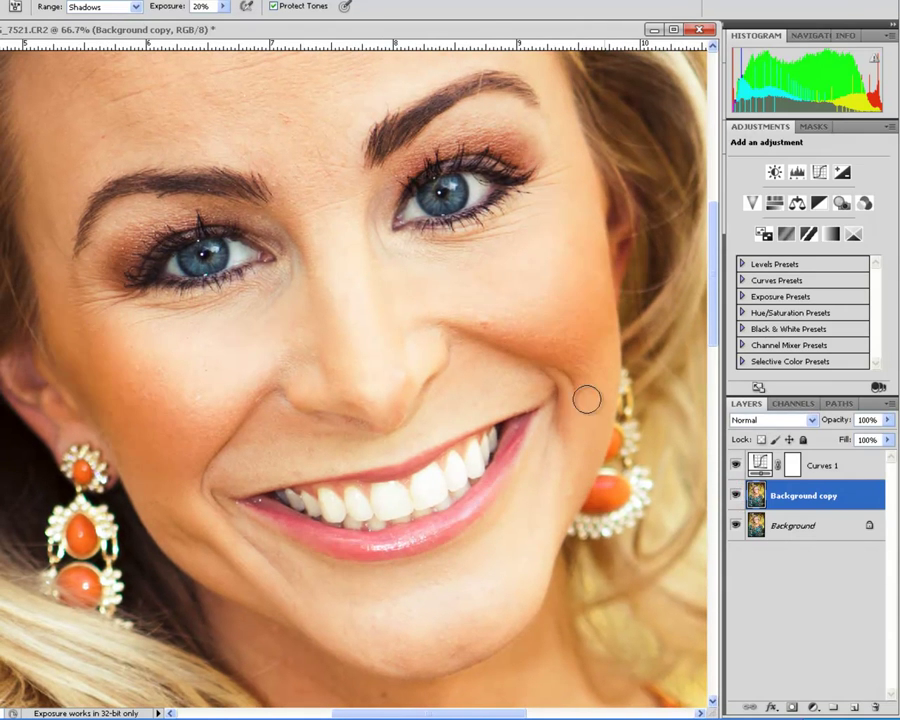
drag(488, 350, 493, 366)
Dodge the iris of the eye at the image's left with a 90 px brush, Highlights range and 40% exposure
click(32, 197)
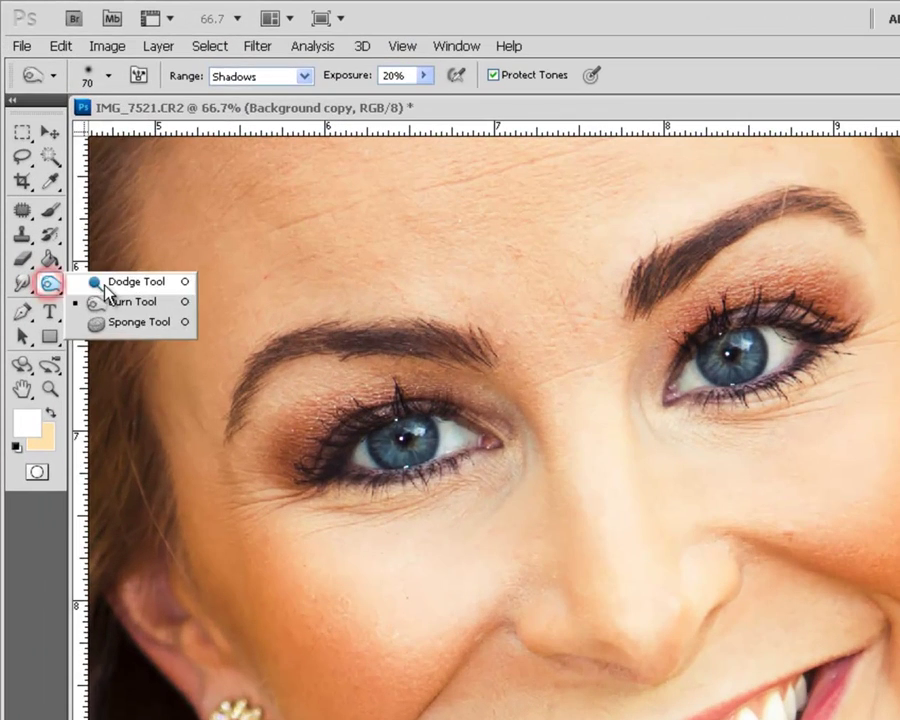
click(112, 282)
click(401, 293)
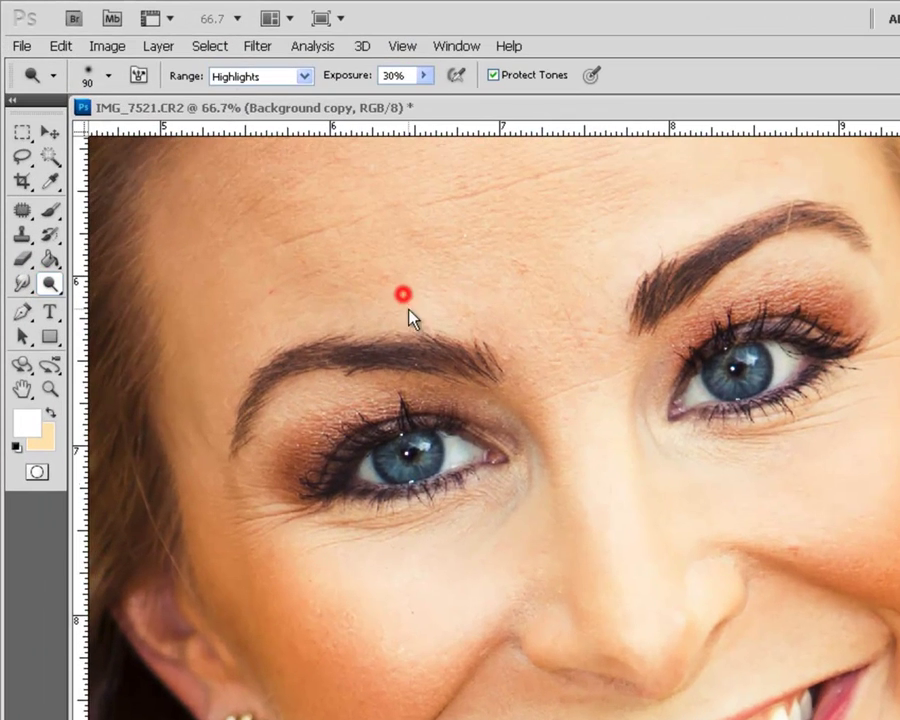
click(303, 75)
click(252, 130)
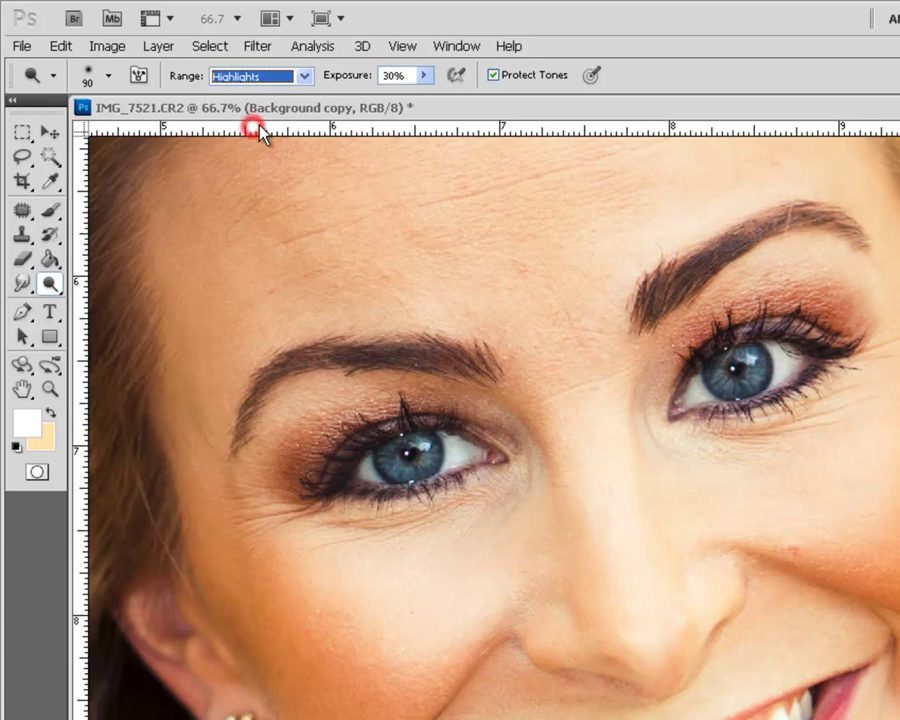
drag(428, 388, 446, 365)
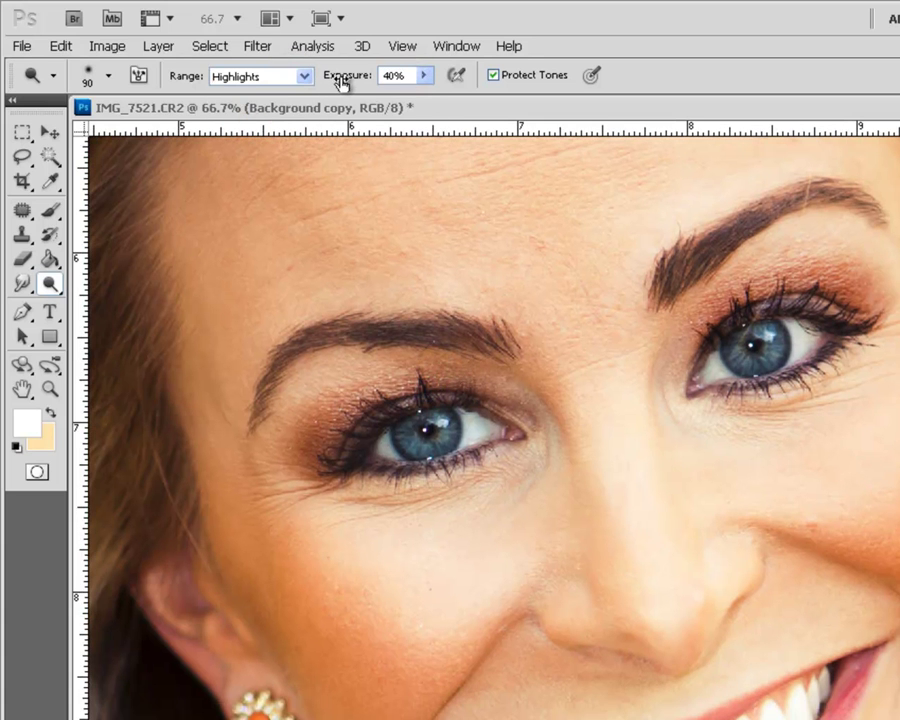
drag(464, 298, 452, 278)
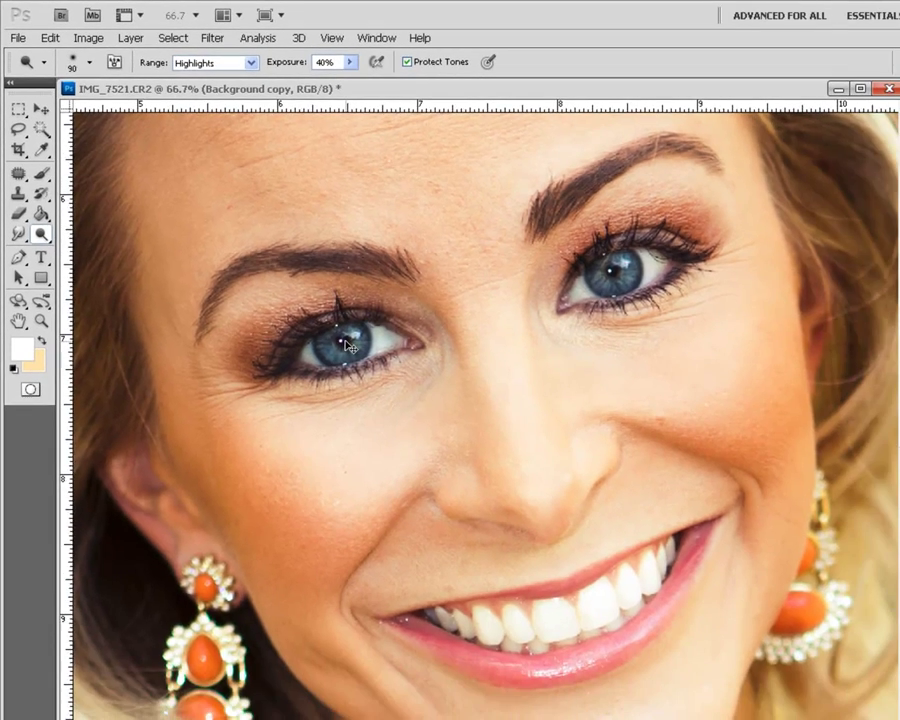
key(ctrl+plus)
drag(336, 327, 392, 391)
drag(334, 331, 335, 337)
click(337, 344)
click(344, 317)
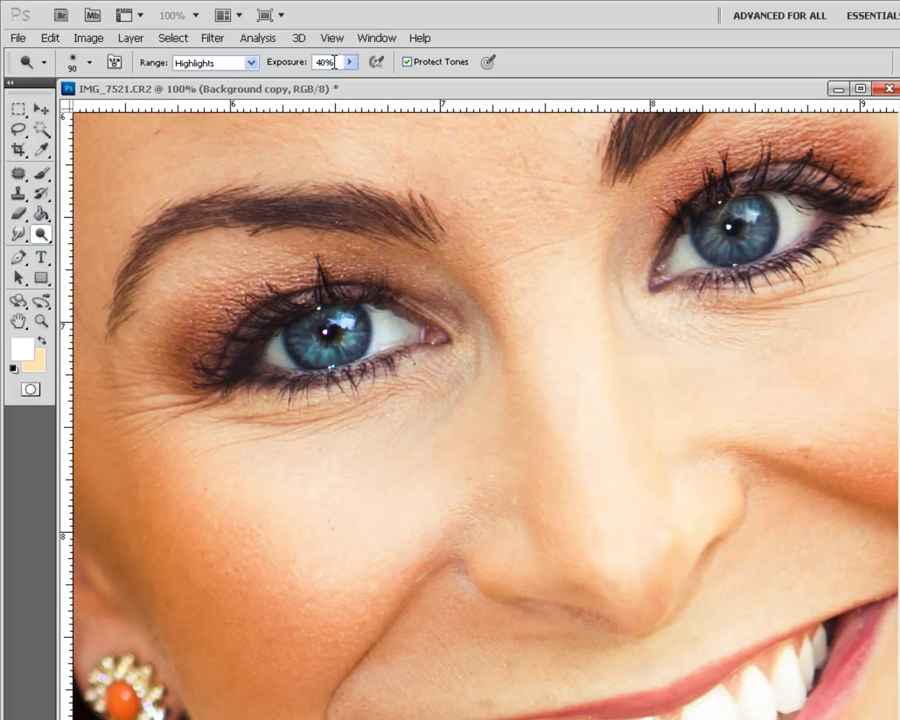
Lower the dodge exposure to 25% and brighten the irises of both eyes
key(Return)
drag(681, 238, 571, 295)
mouse_move(639, 291)
mouse_down()
mouse_move(611, 290)
mouse_move(645, 271)
mouse_up()
drag(629, 321, 626, 311)
drag(435, 301, 553, 281)
mouse_move(301, 358)
mouse_down()
mouse_move(287, 376)
mouse_move(318, 361)
mouse_up()
click(313, 360)
drag(459, 309, 395, 308)
drag(686, 289, 596, 314)
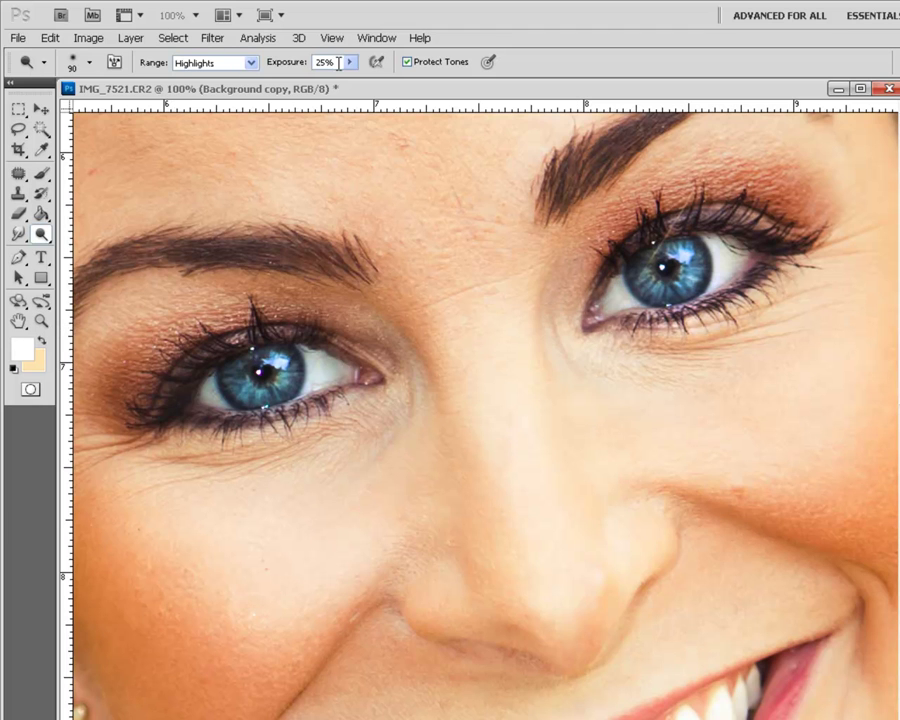
Set the dodge exposure to 10% and lighten the whites of both eyes
text(10)
click(380, 240)
drag(328, 356, 355, 356)
drag(202, 374, 210, 370)
click(620, 284)
click(733, 245)
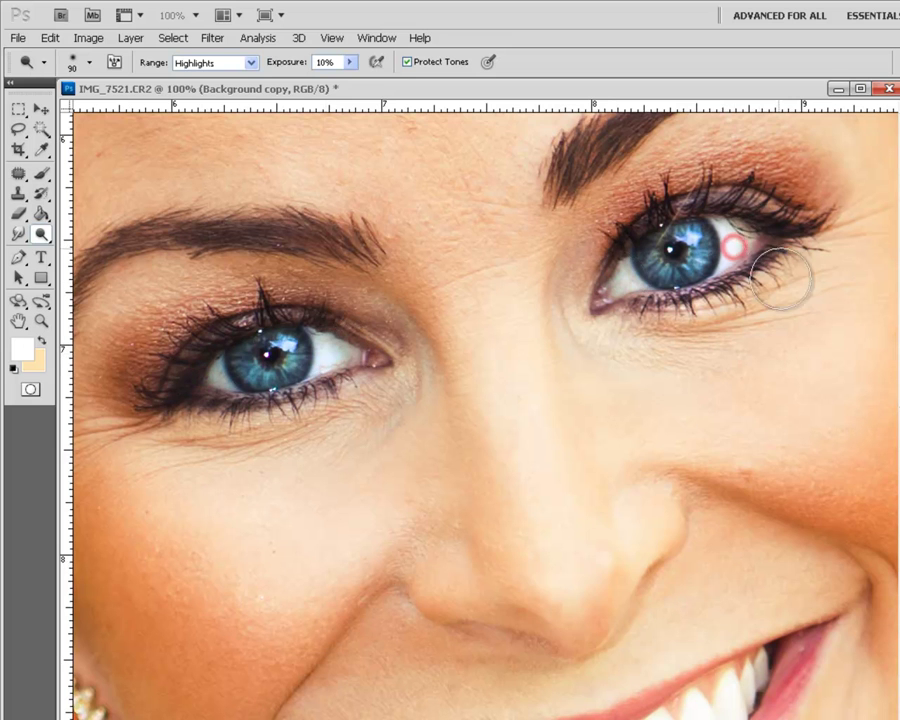
click(766, 254)
click(721, 207)
click(734, 288)
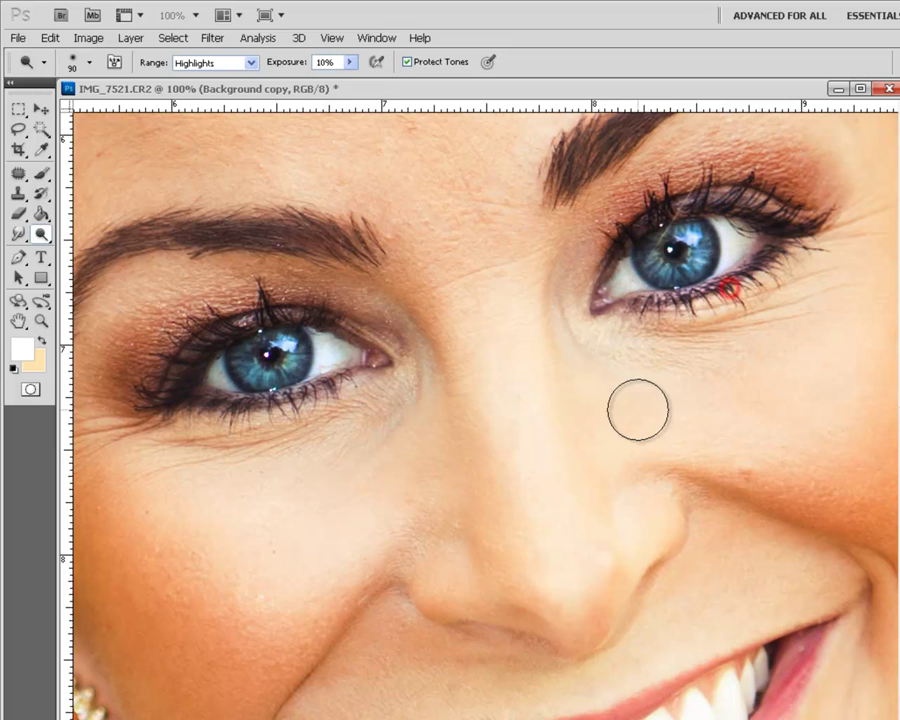
key(ctrl+minus)
key(ctrl+minus)
key(ctrl+minus)
key(ctrl+minus)
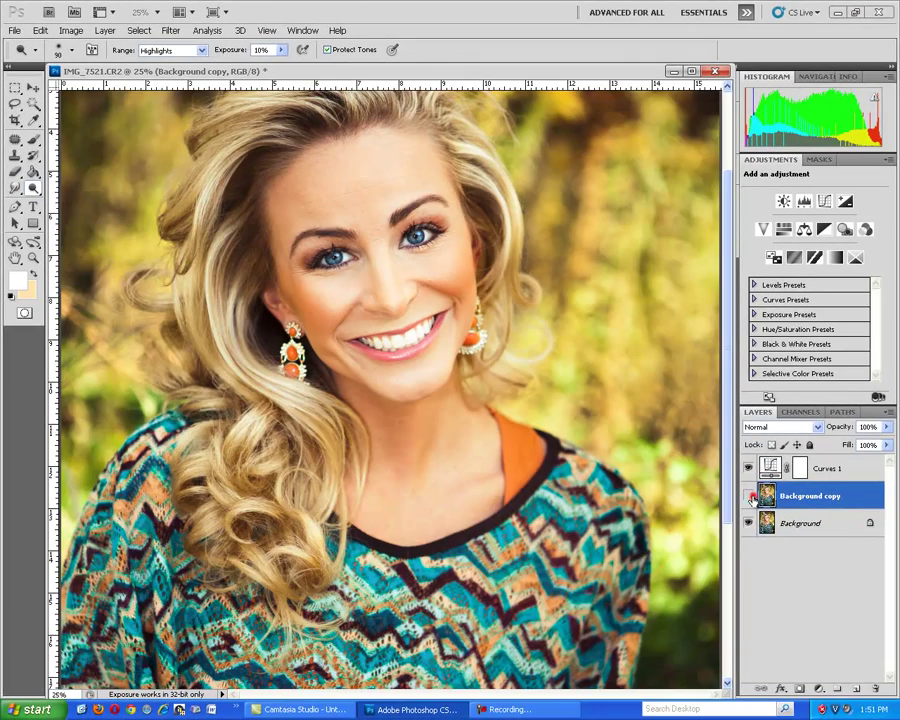
Compare the portrait with the Background copy layer hidden and shown, and set that layer's opacity to 80%
click(749, 496)
click(749, 496)
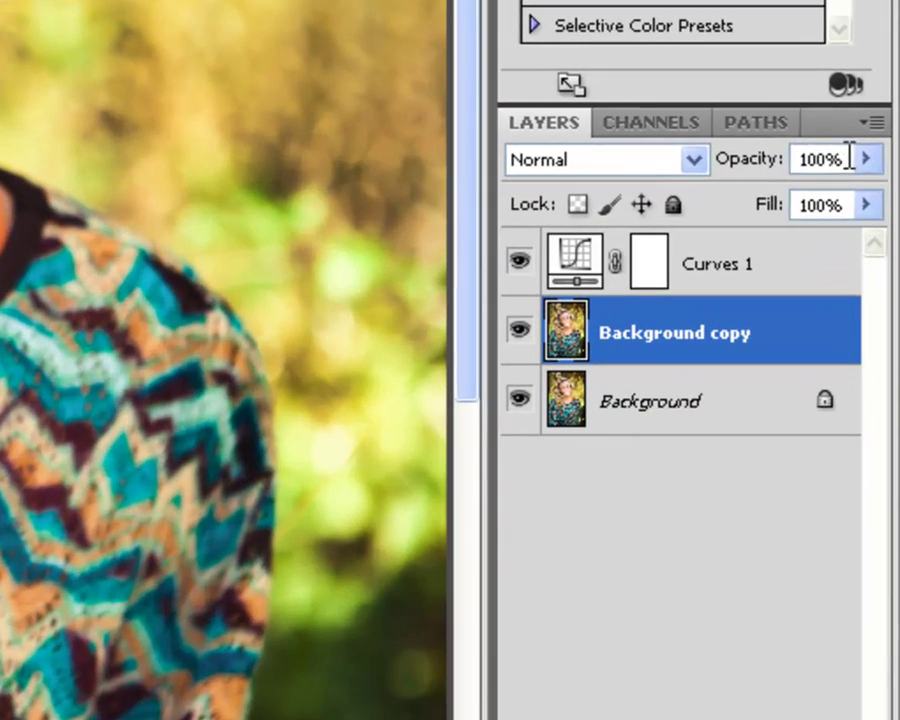
click(876, 421)
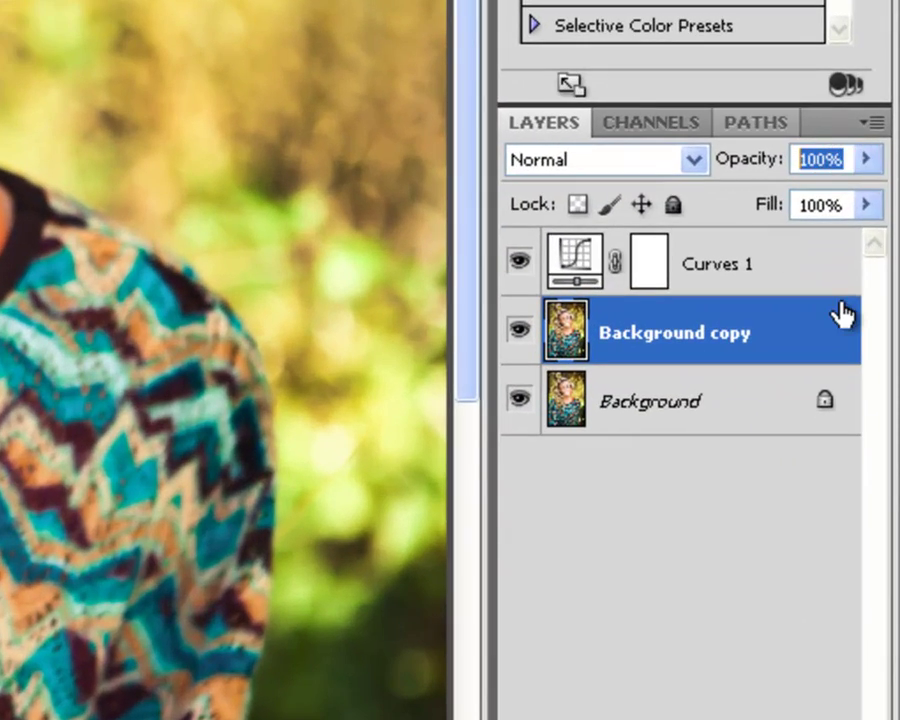
text(80)
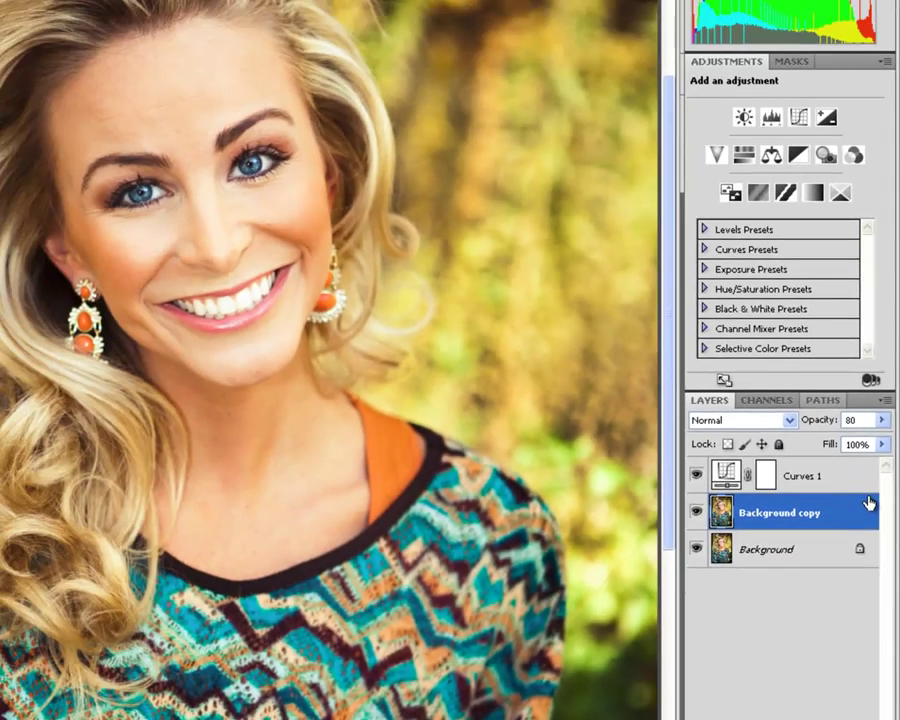
key(Return)
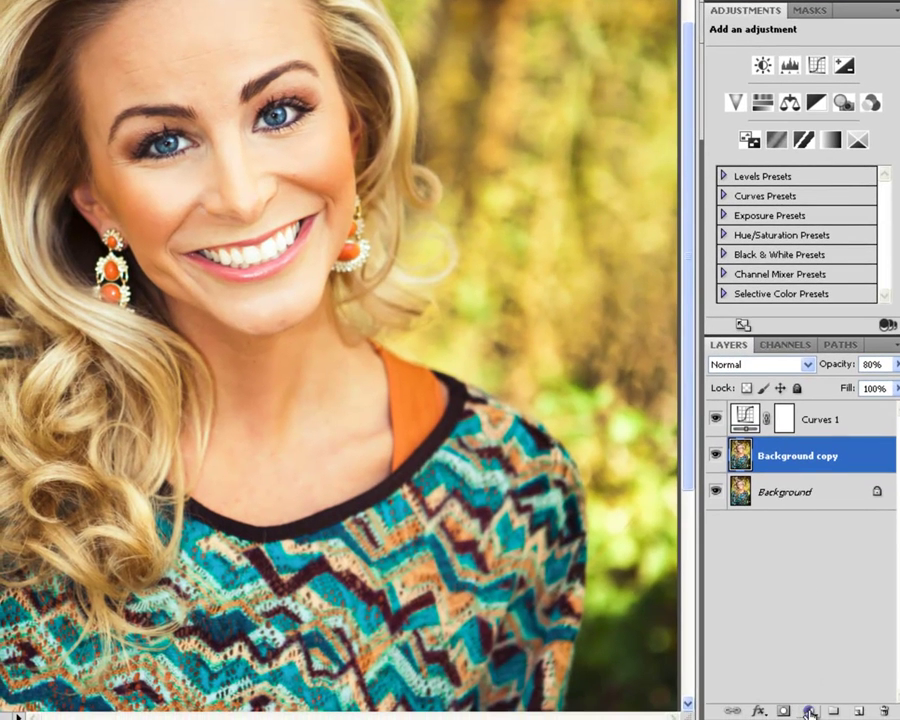
Add a Color Balance adjustment layer directly above the Background copy layer
click(810, 711)
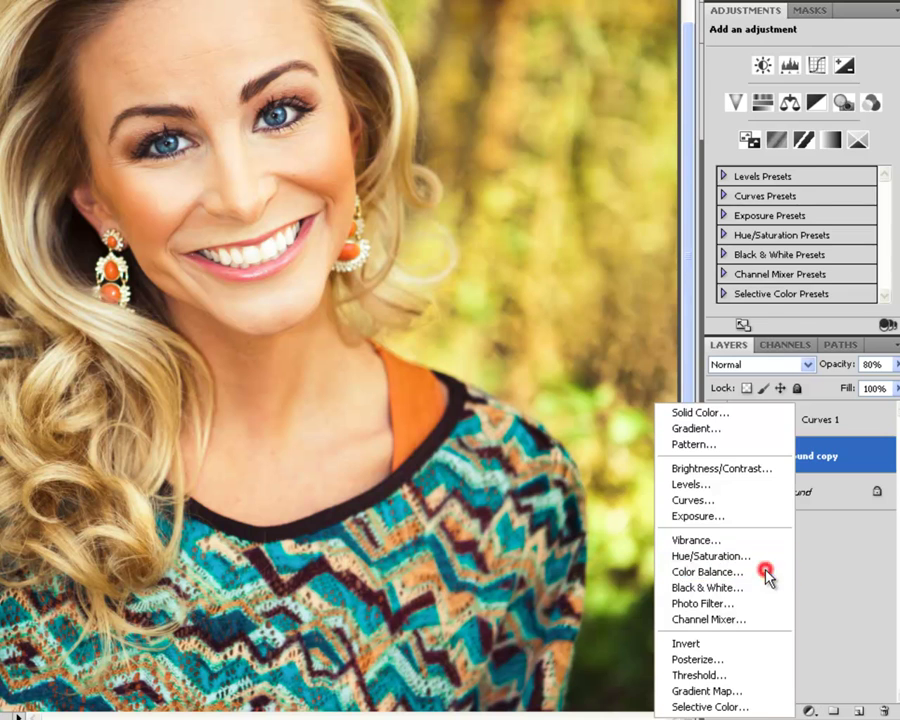
click(765, 572)
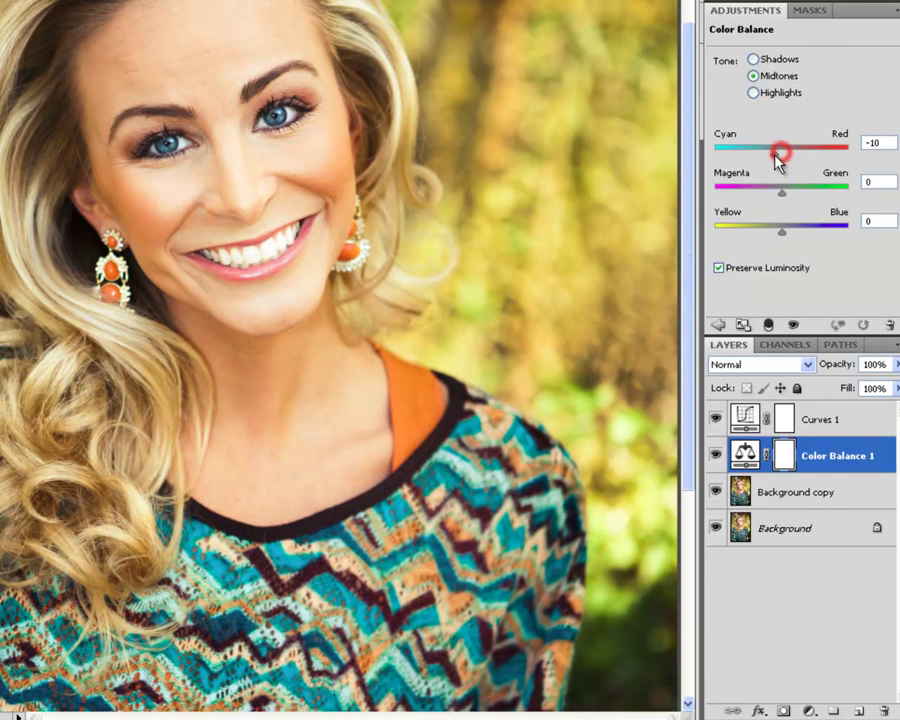